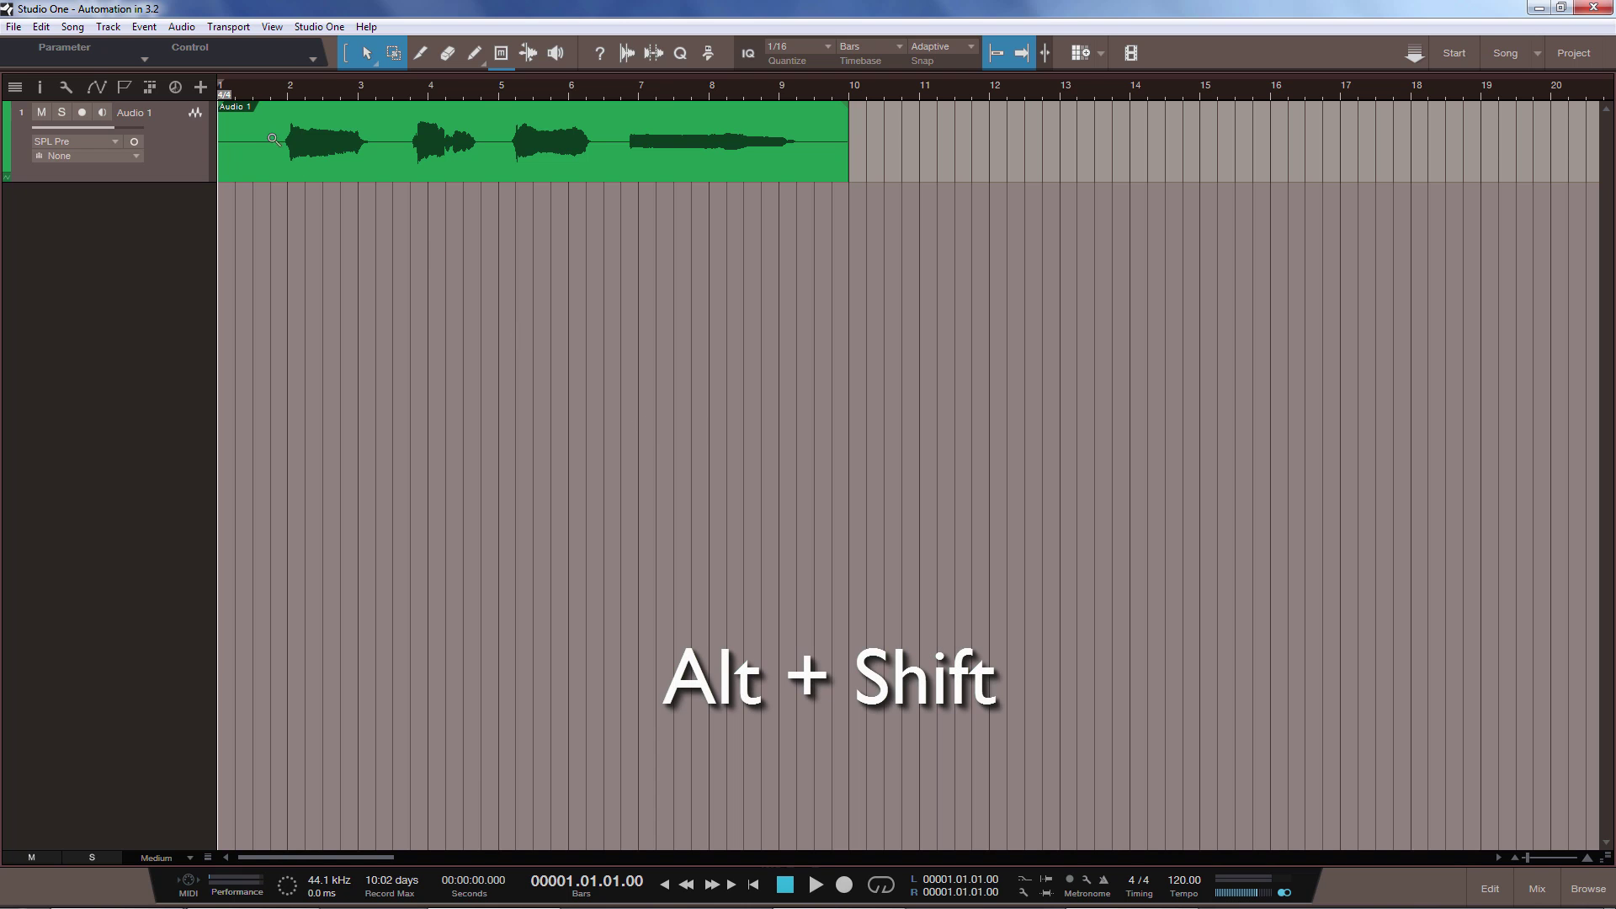
Step: Zoom into the Audio 1 vocal event and display its 'Volume - Audio 1' automation lane
left_click_drag(268, 116, 632, 110)
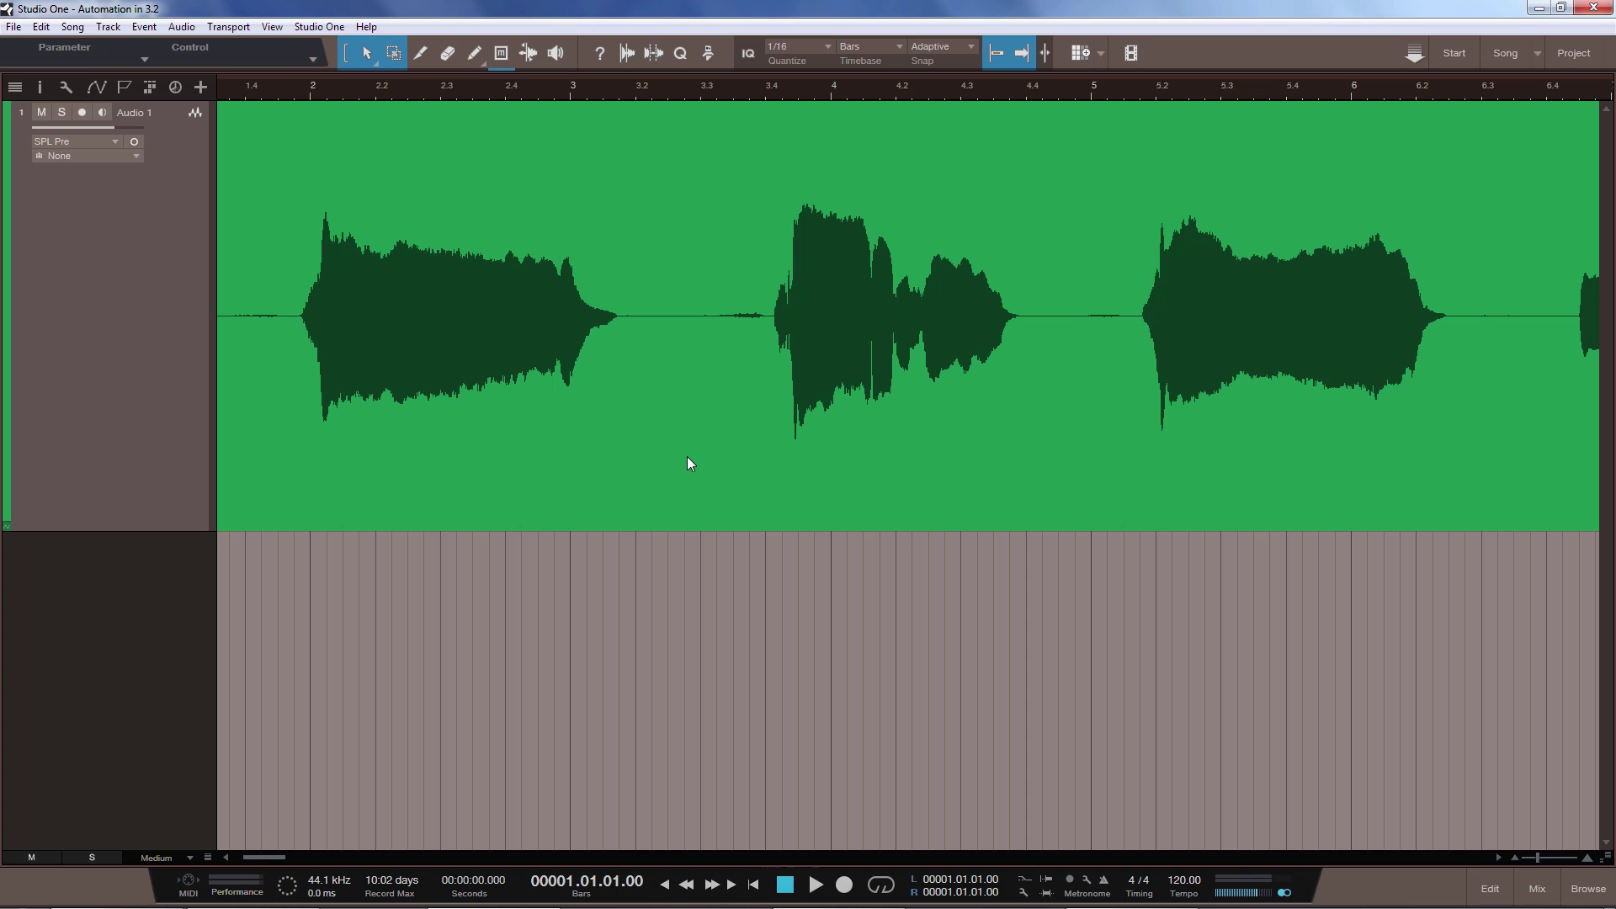
key("a")
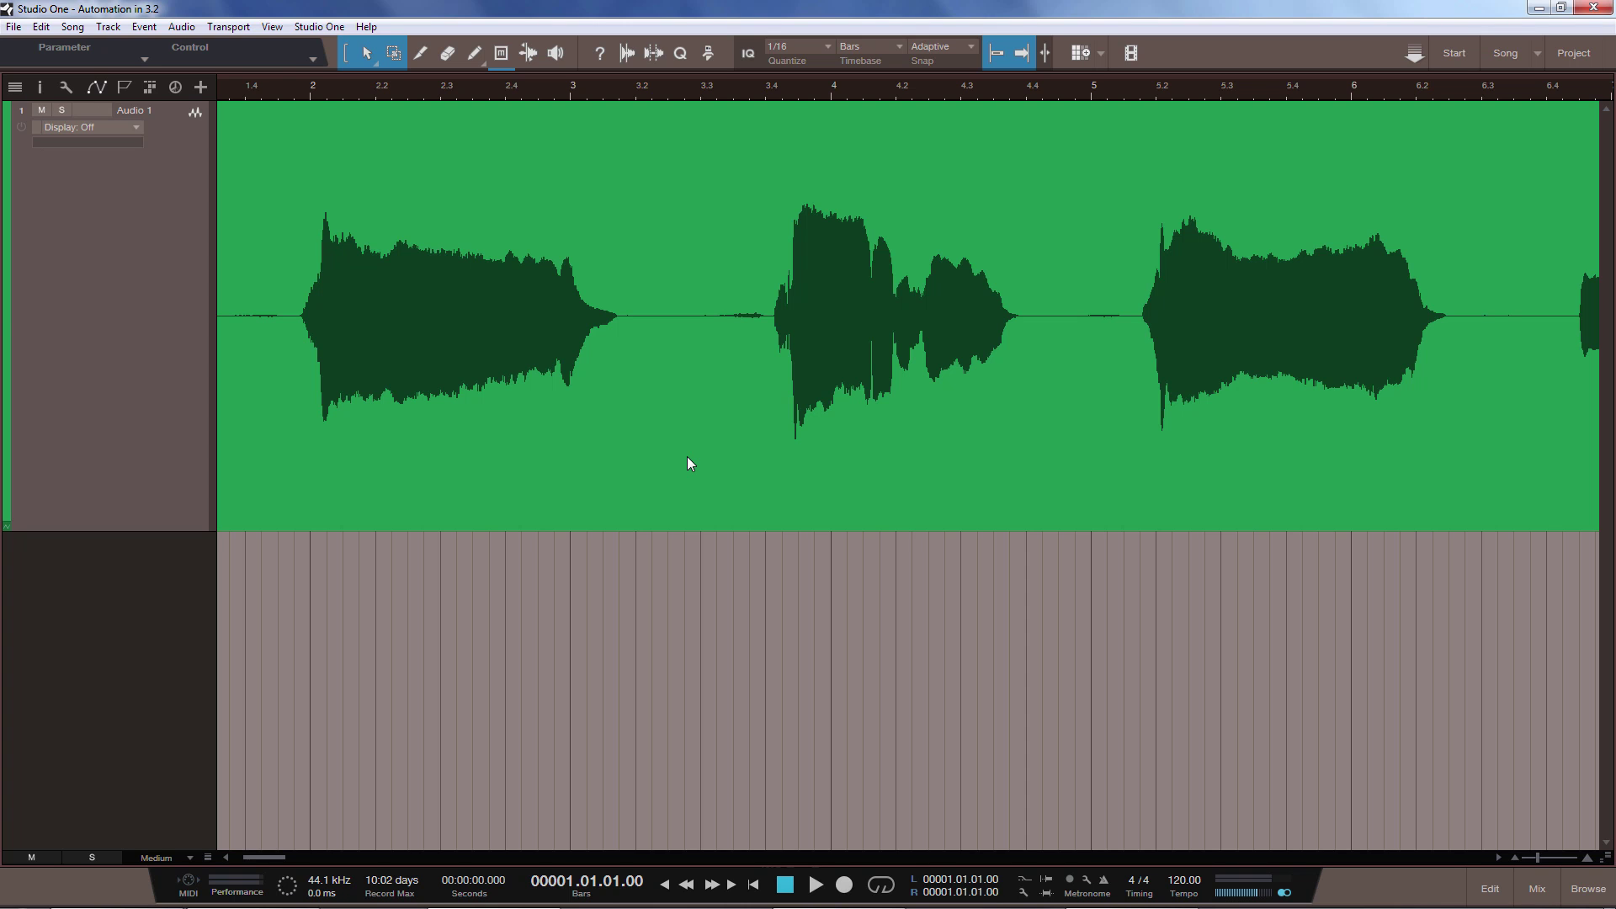
left_click(128, 128)
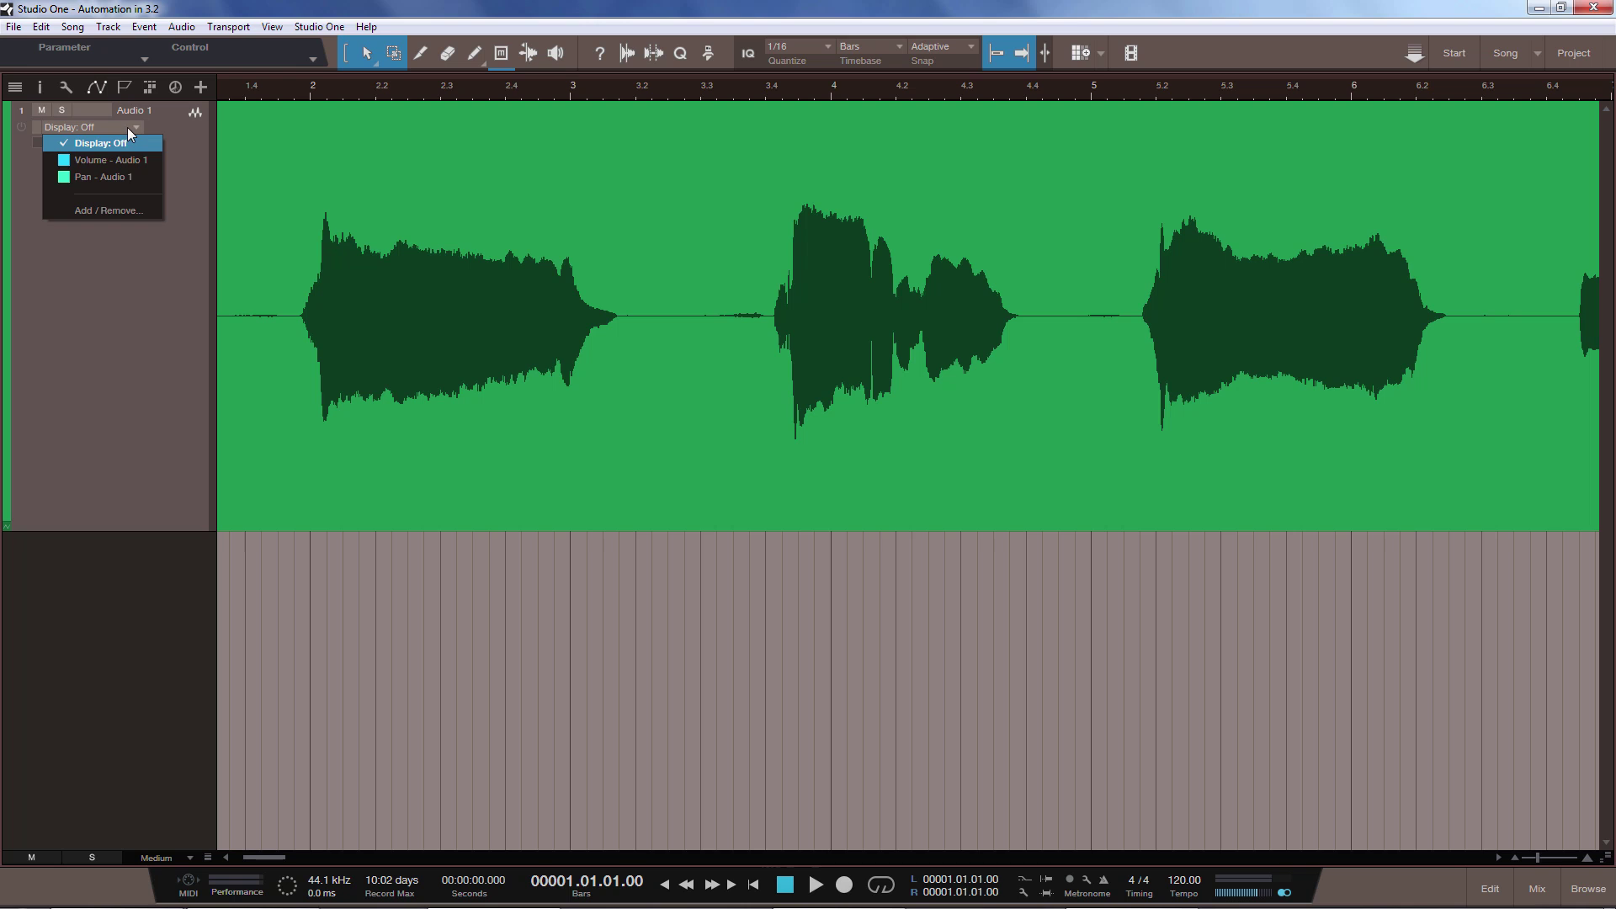
left_click(138, 158)
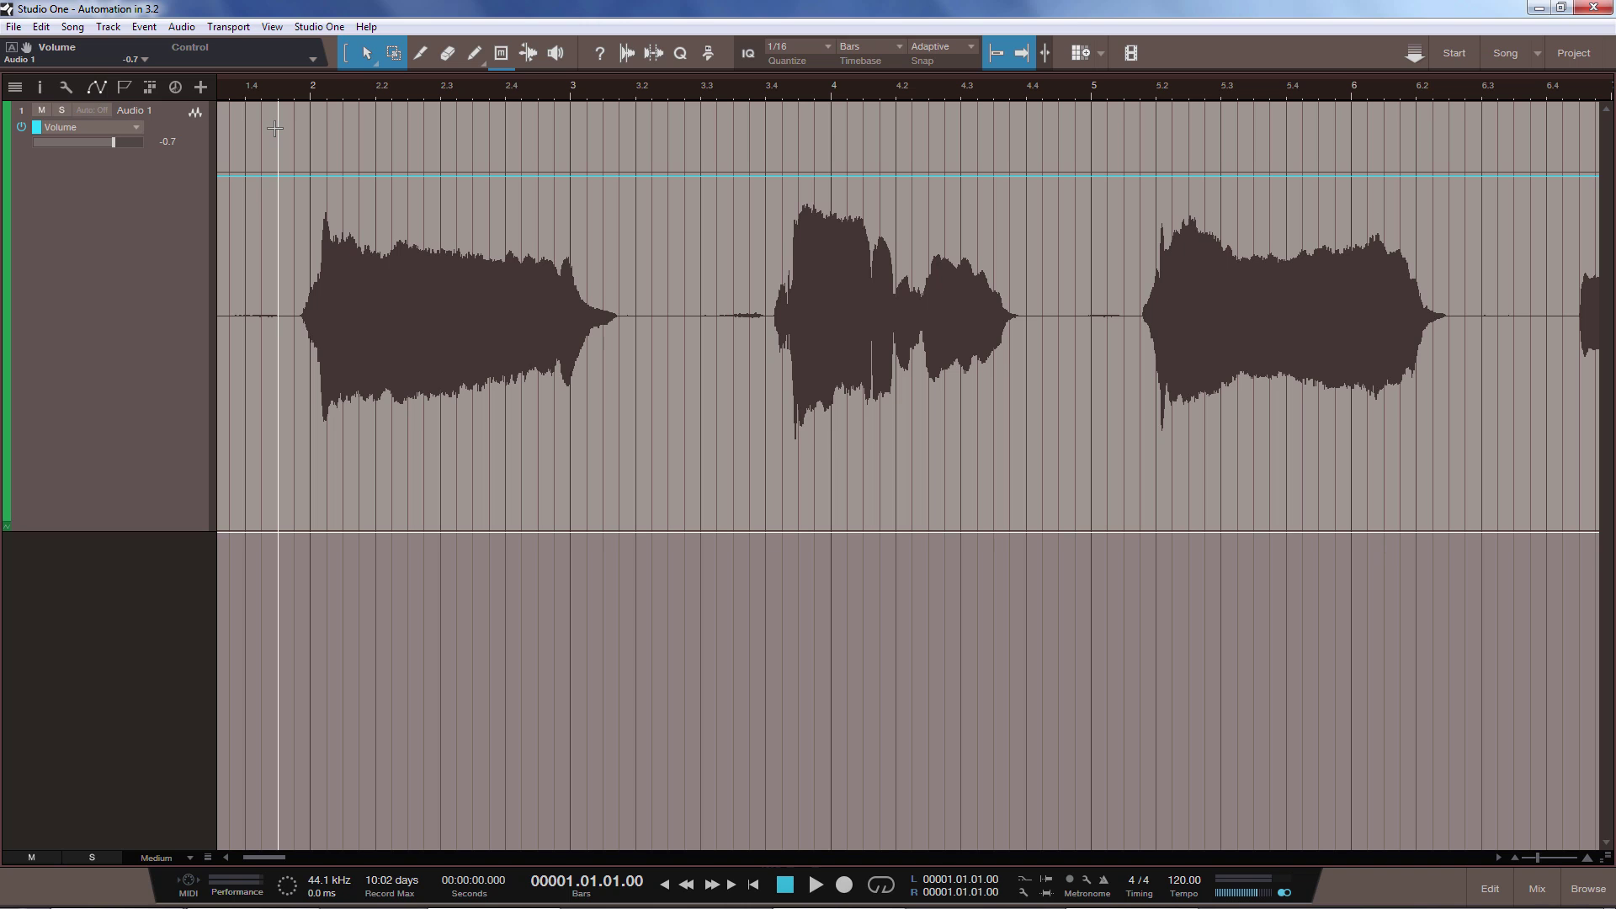
Step: Select three time ranges and lower the volume in each to -35.3, -25.3 and -15.7 dB
left_click_drag(273, 137, 716, 143)
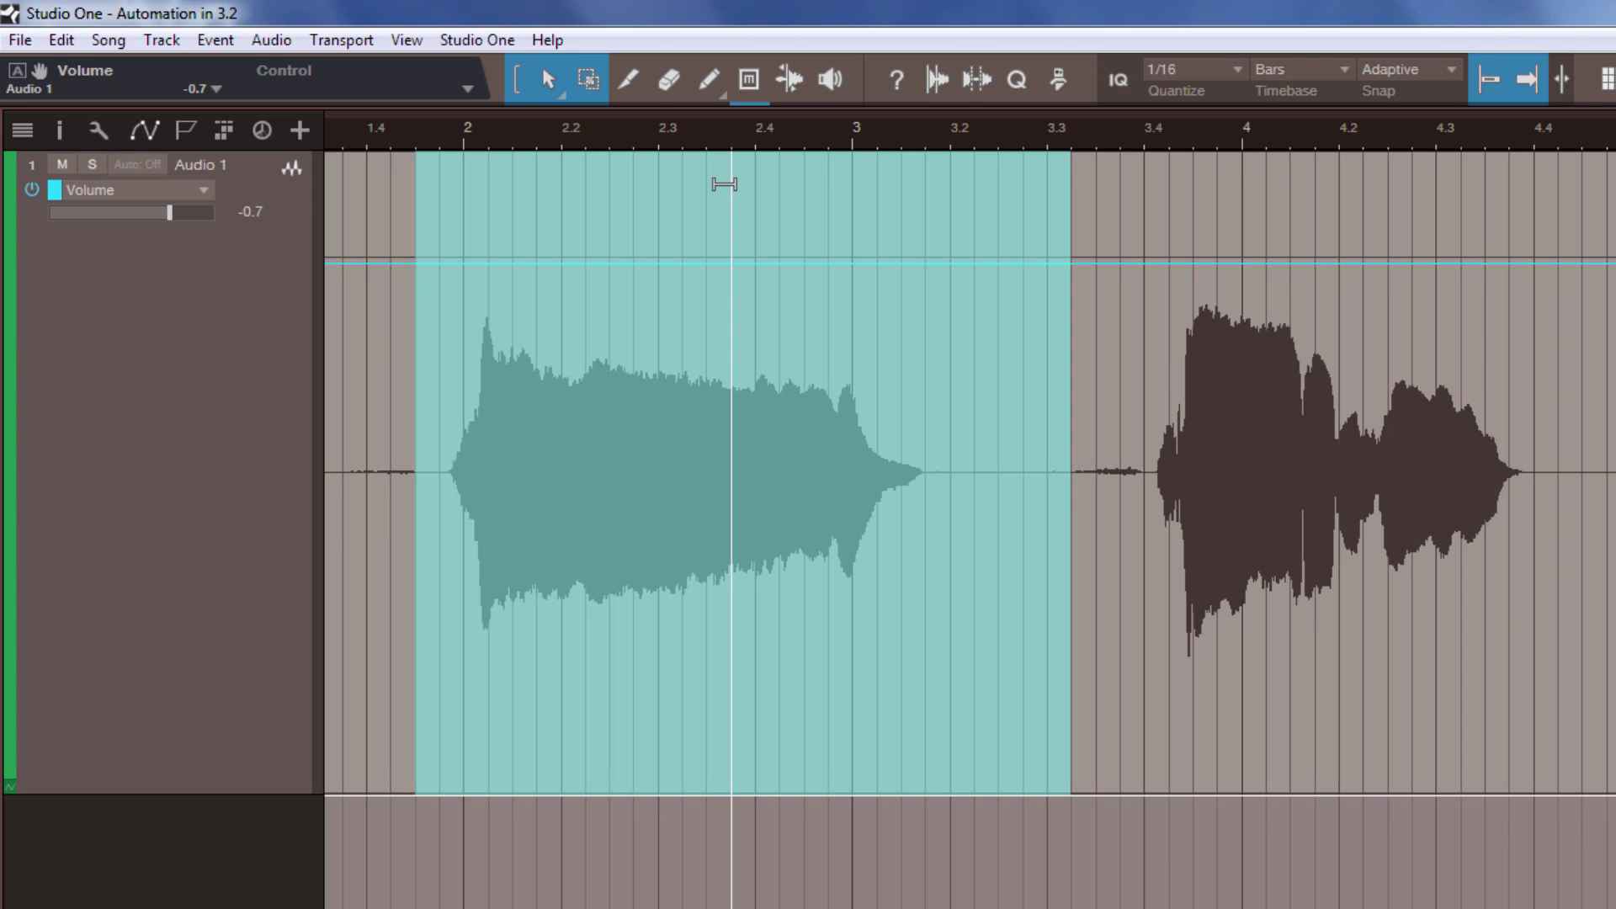
left_click_drag(724, 184, 692, 365)
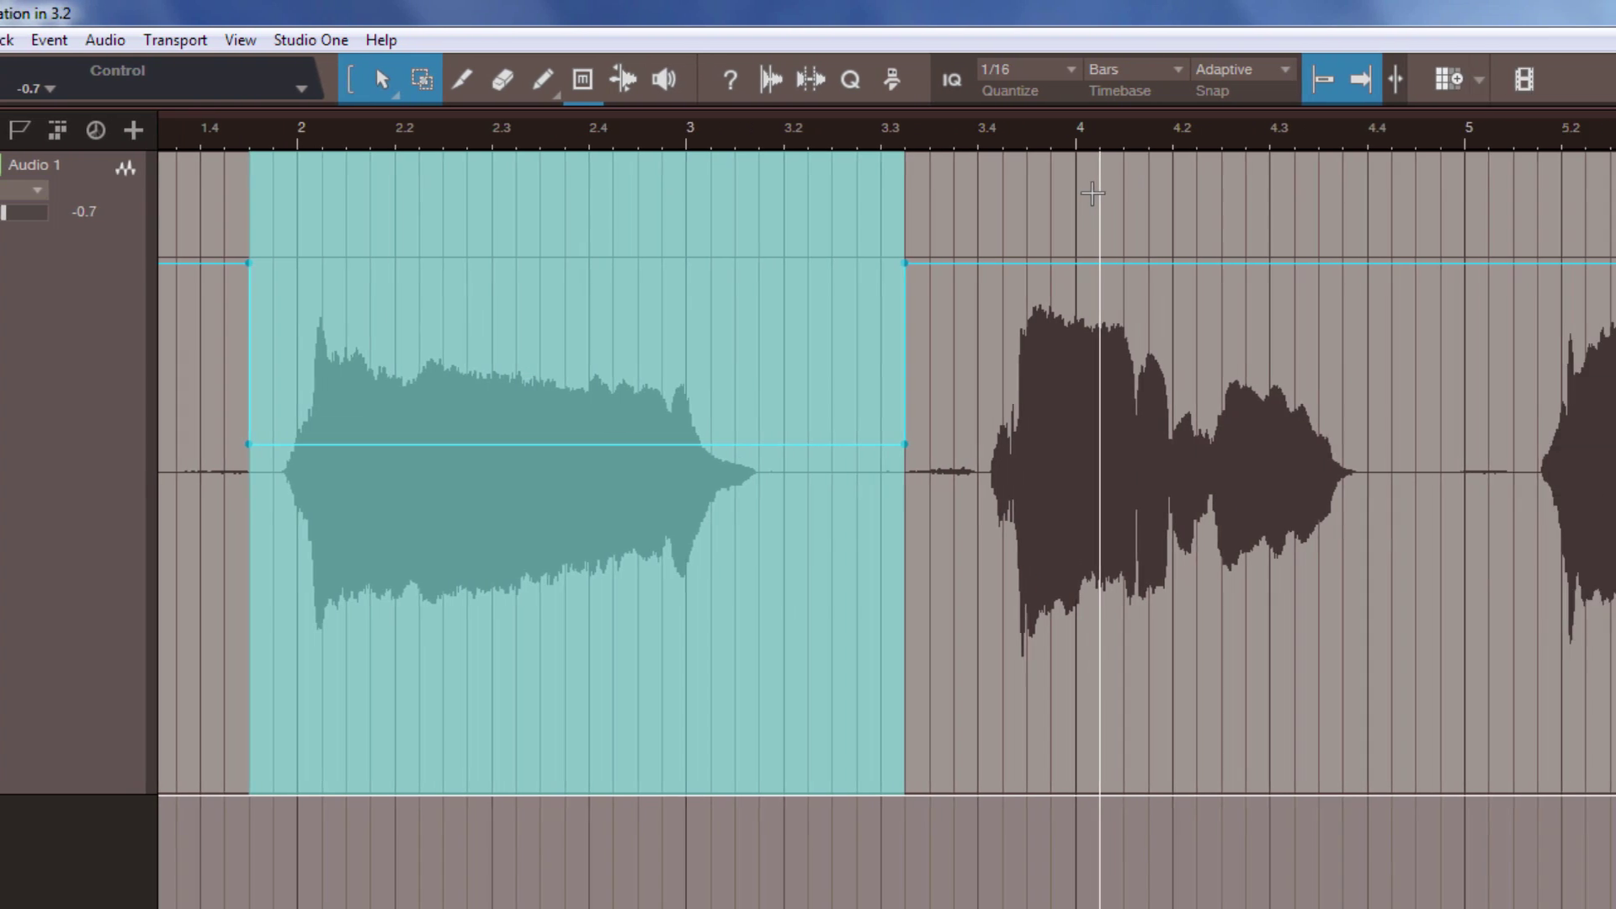
left_click_drag(1268, 221, 1615, 220)
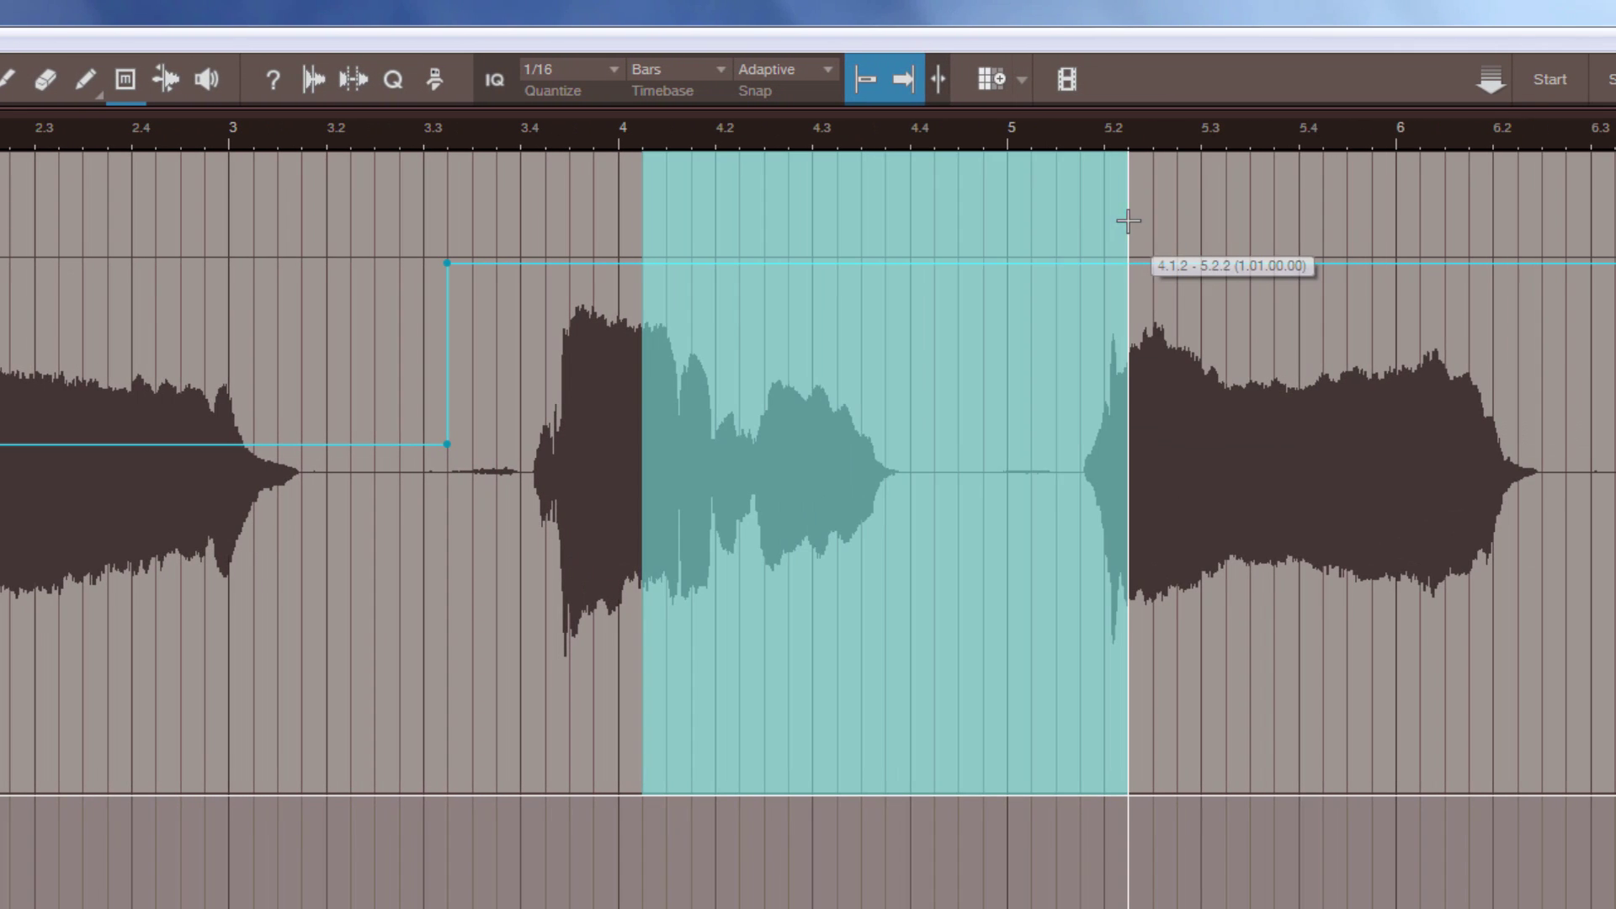
left_click_drag(1127, 221, 1128, 221)
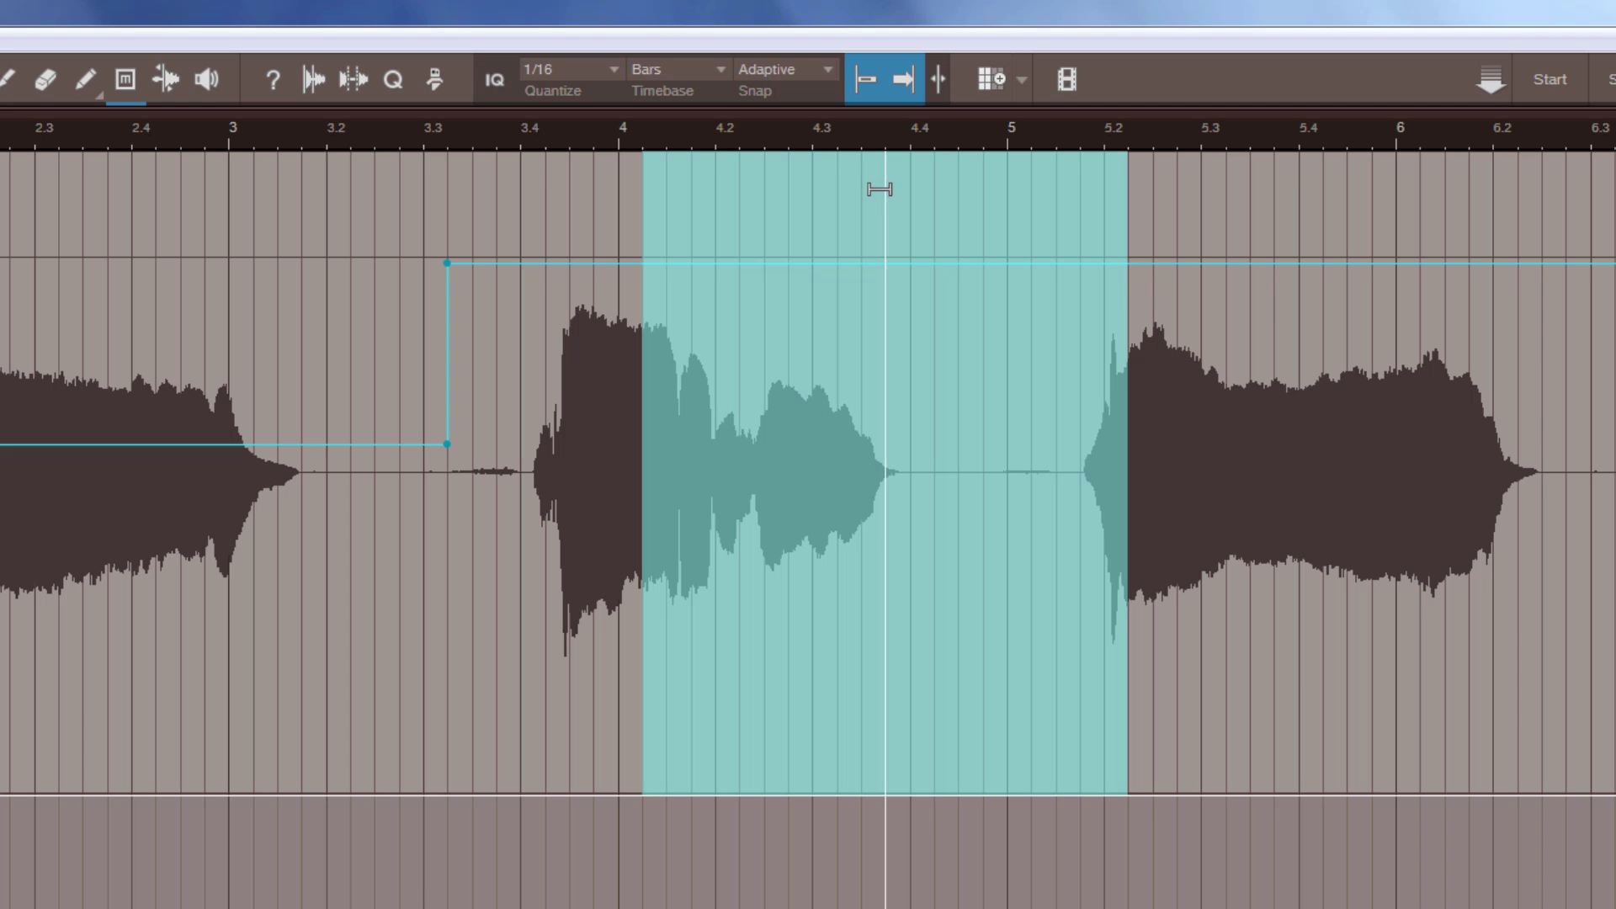
left_click_drag(865, 187, 854, 316)
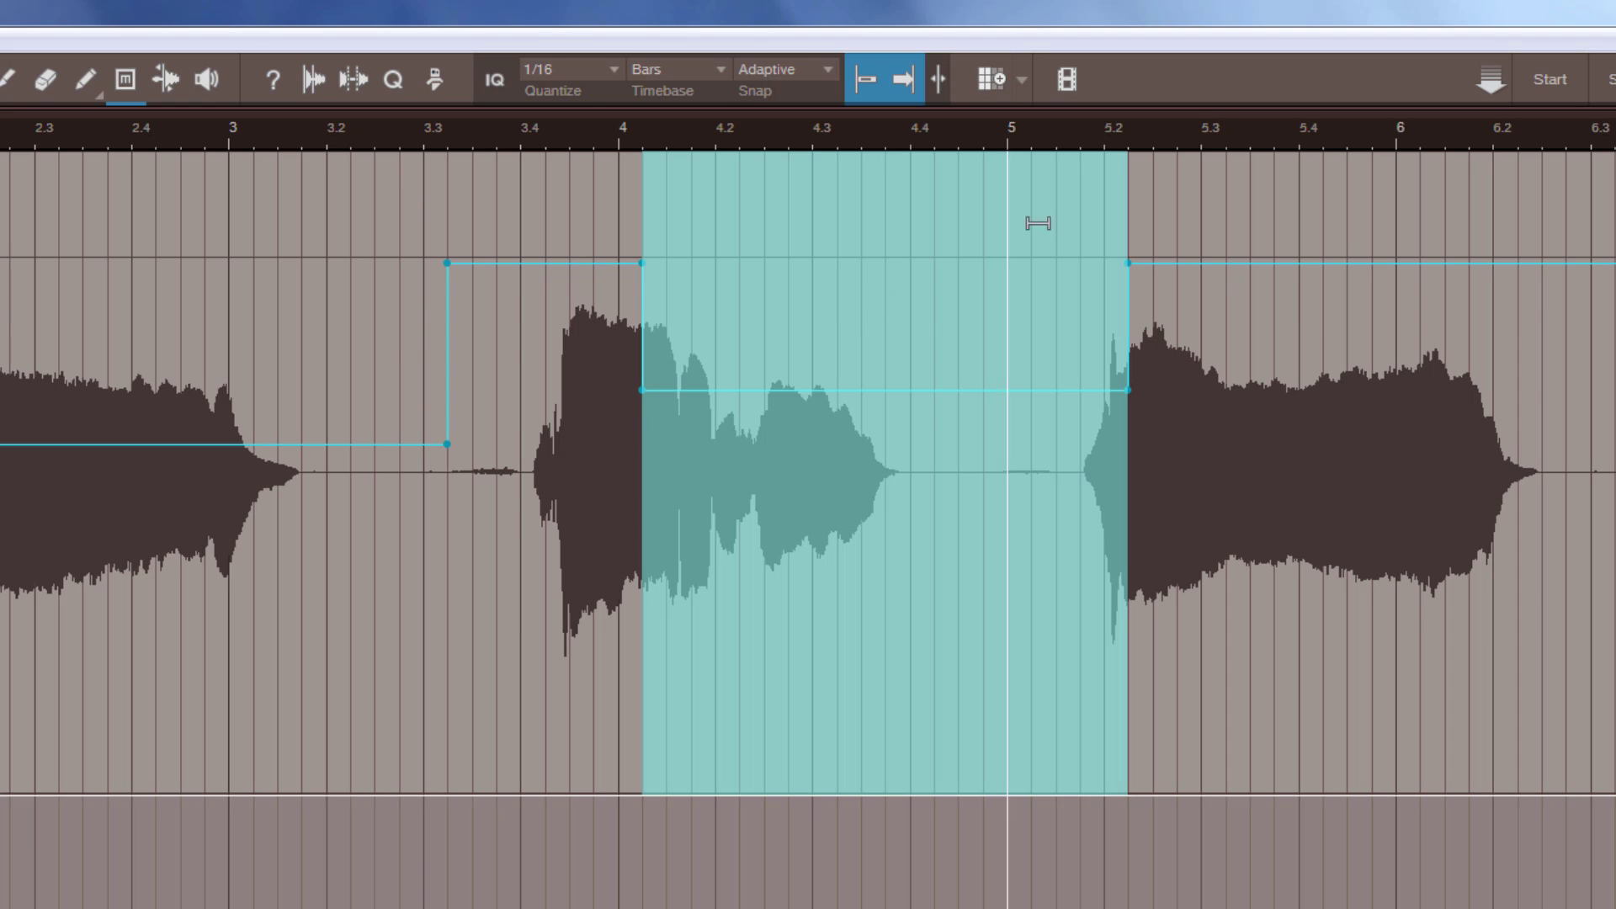
left_click_drag(1251, 209, 1563, 216)
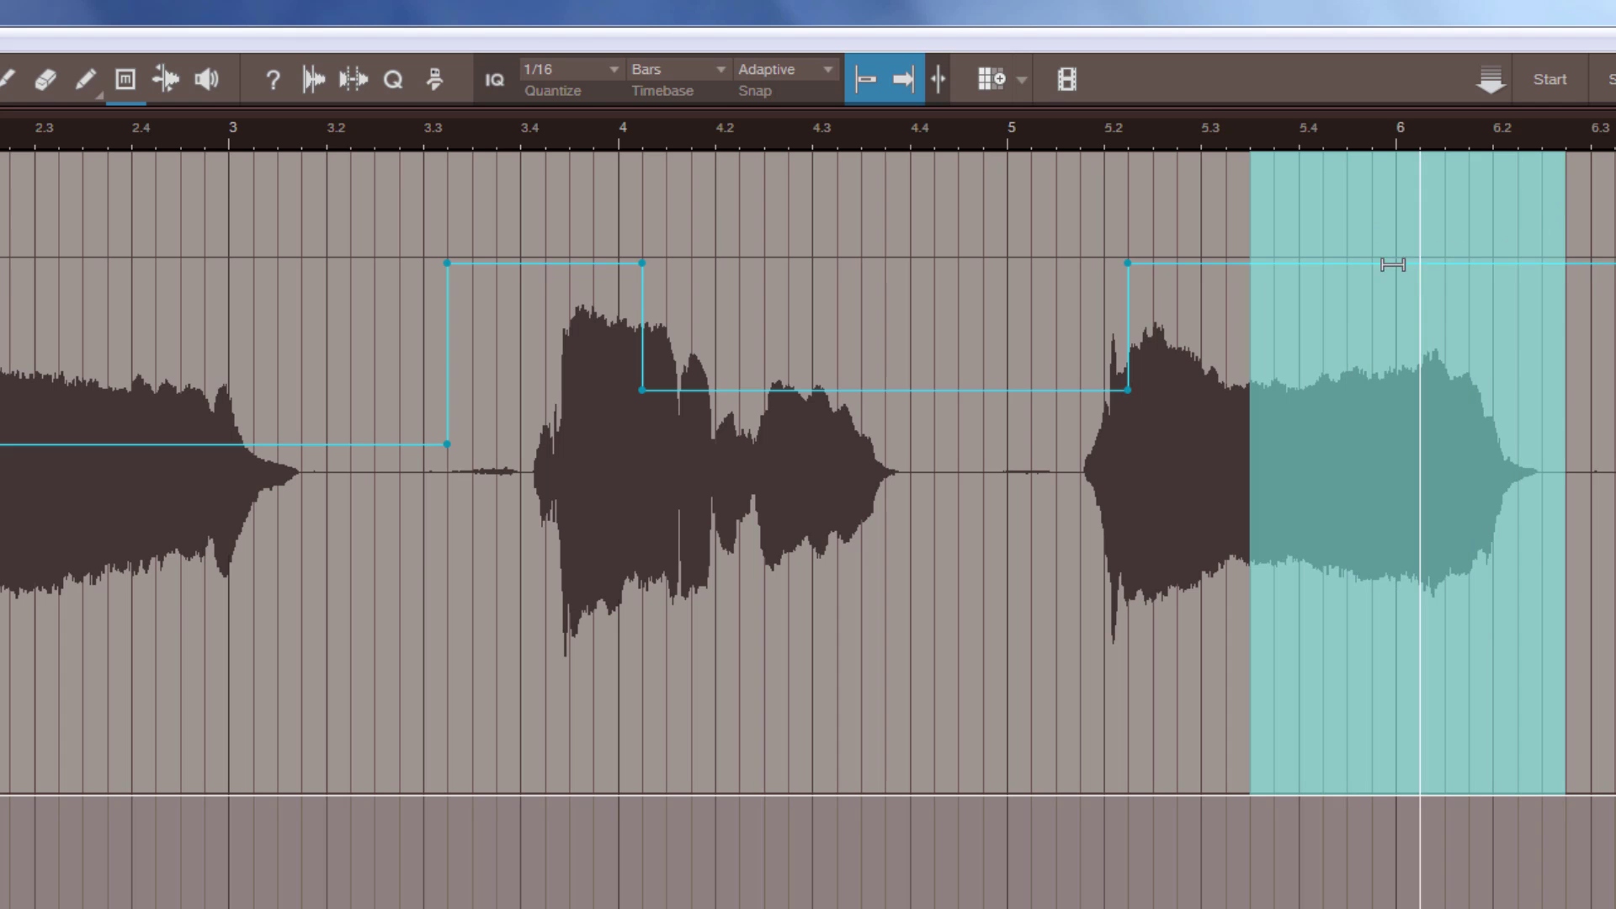
left_click_drag(1396, 263, 1404, 338)
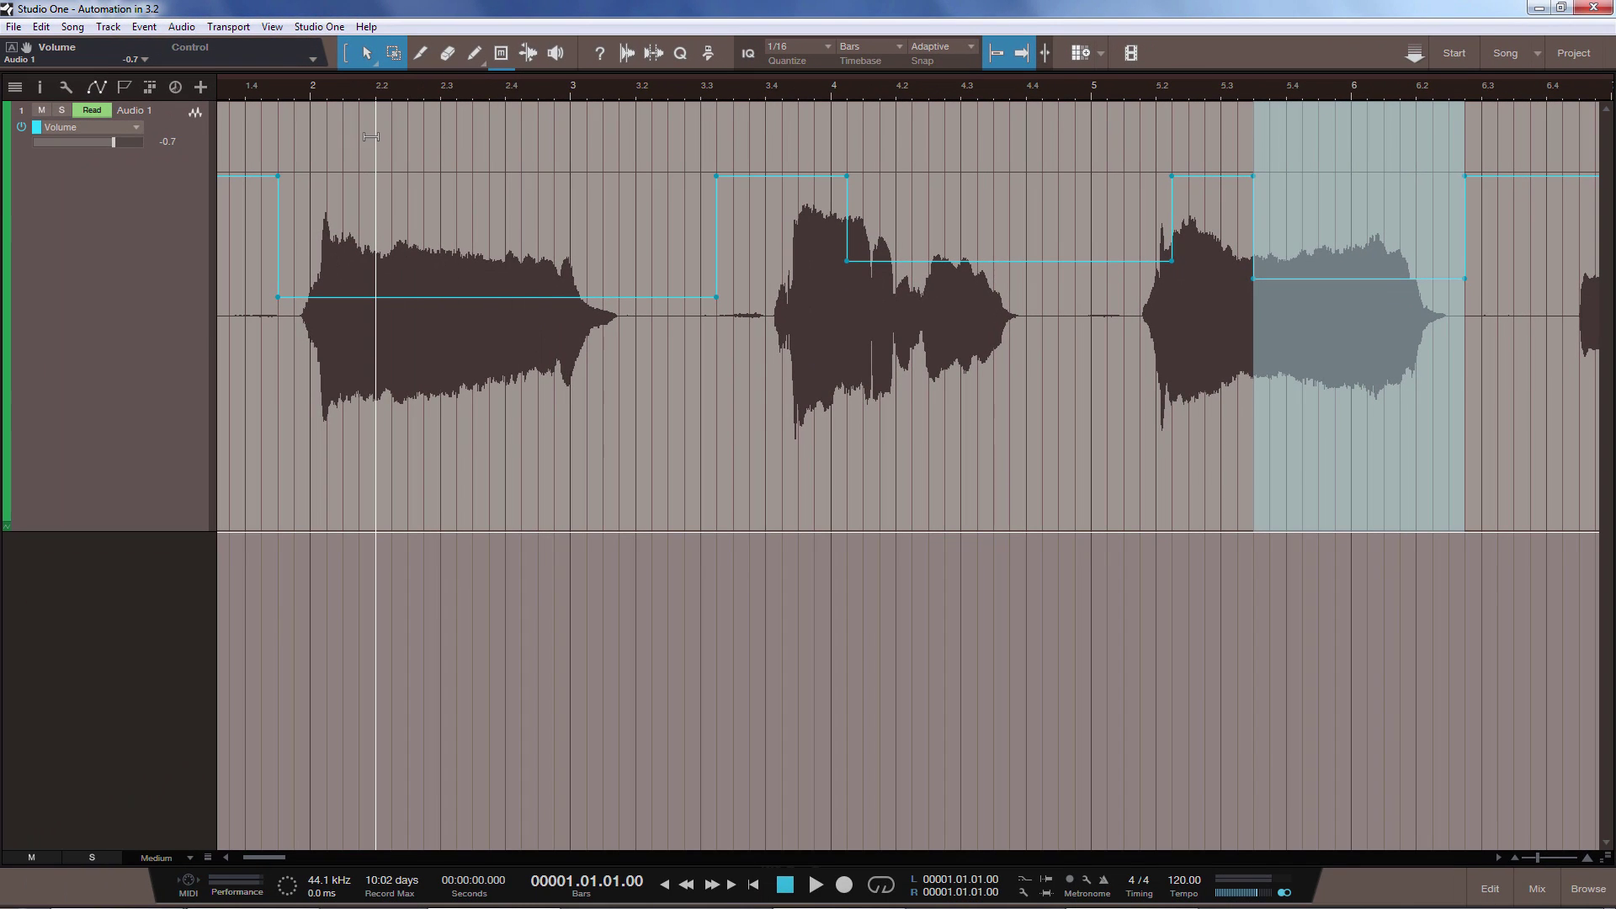
Step: Select multiple ranges together and pull their volume automation down to -9.7 dB in one move
left_click_drag(366, 260, 572, 270)
left_click_drag(695, 261, 938, 284)
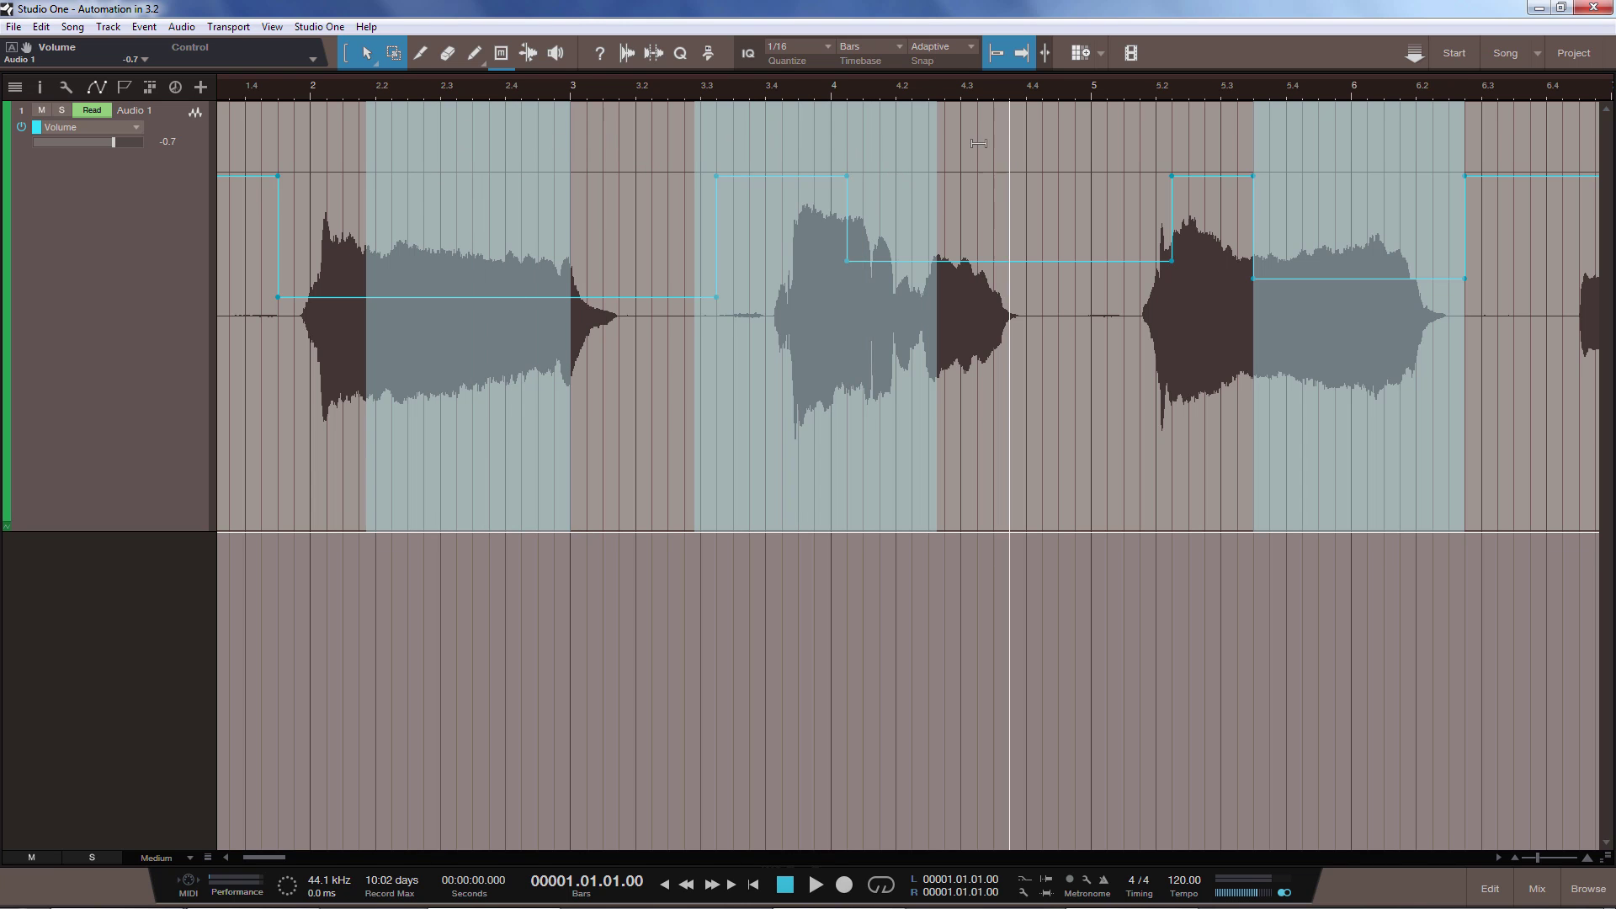
left_click_drag(812, 138, 780, 204)
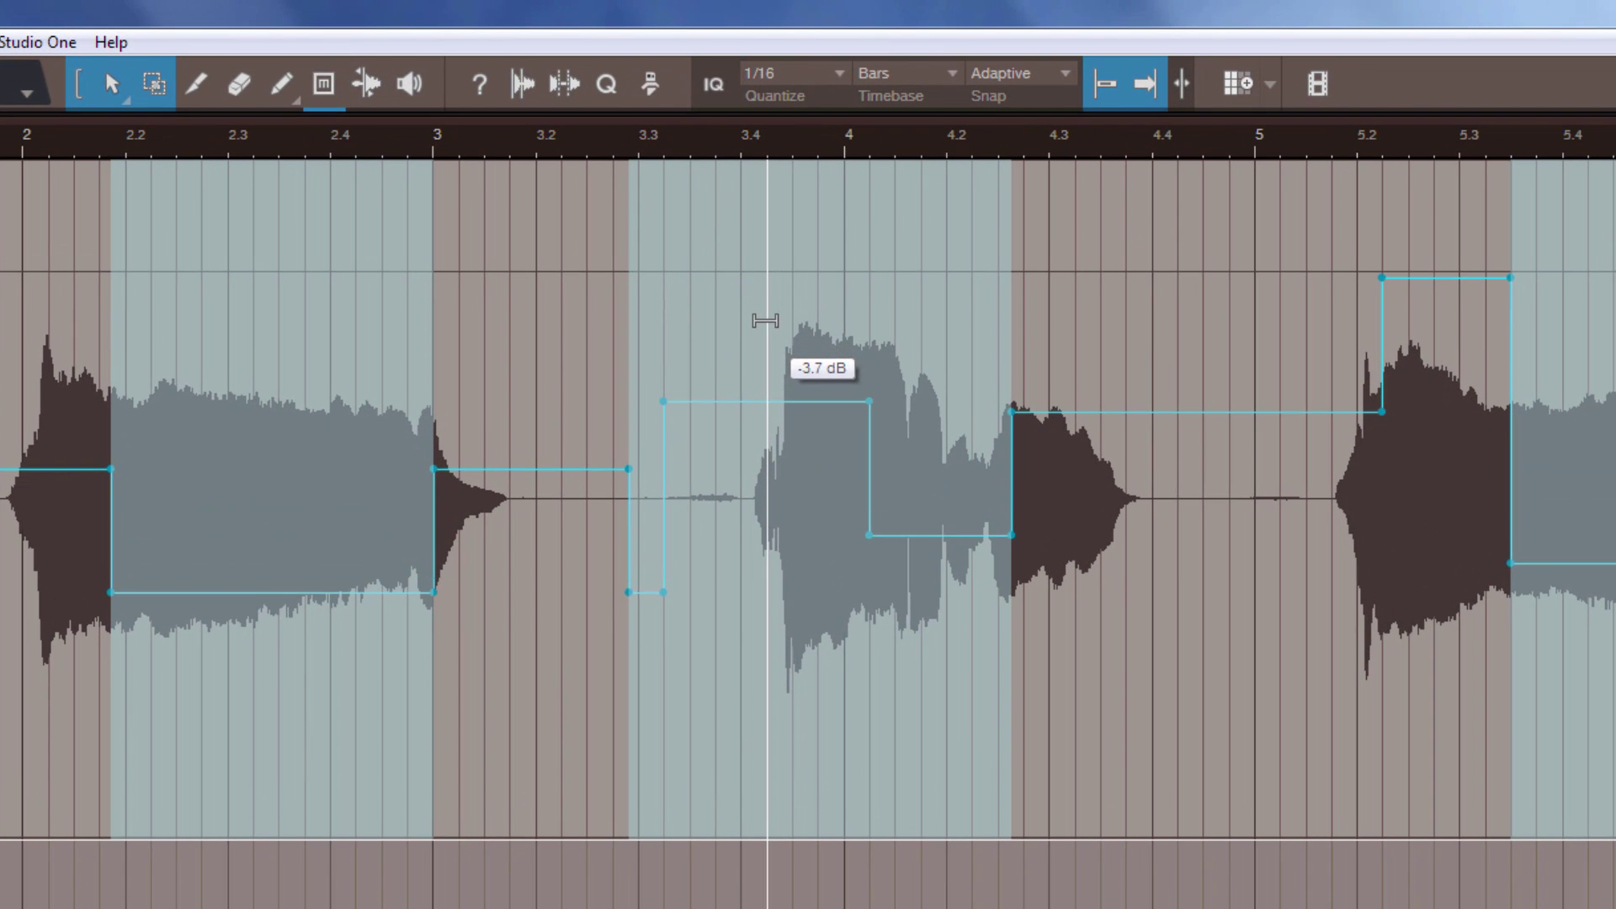
left_click_drag(765, 321, 761, 279)
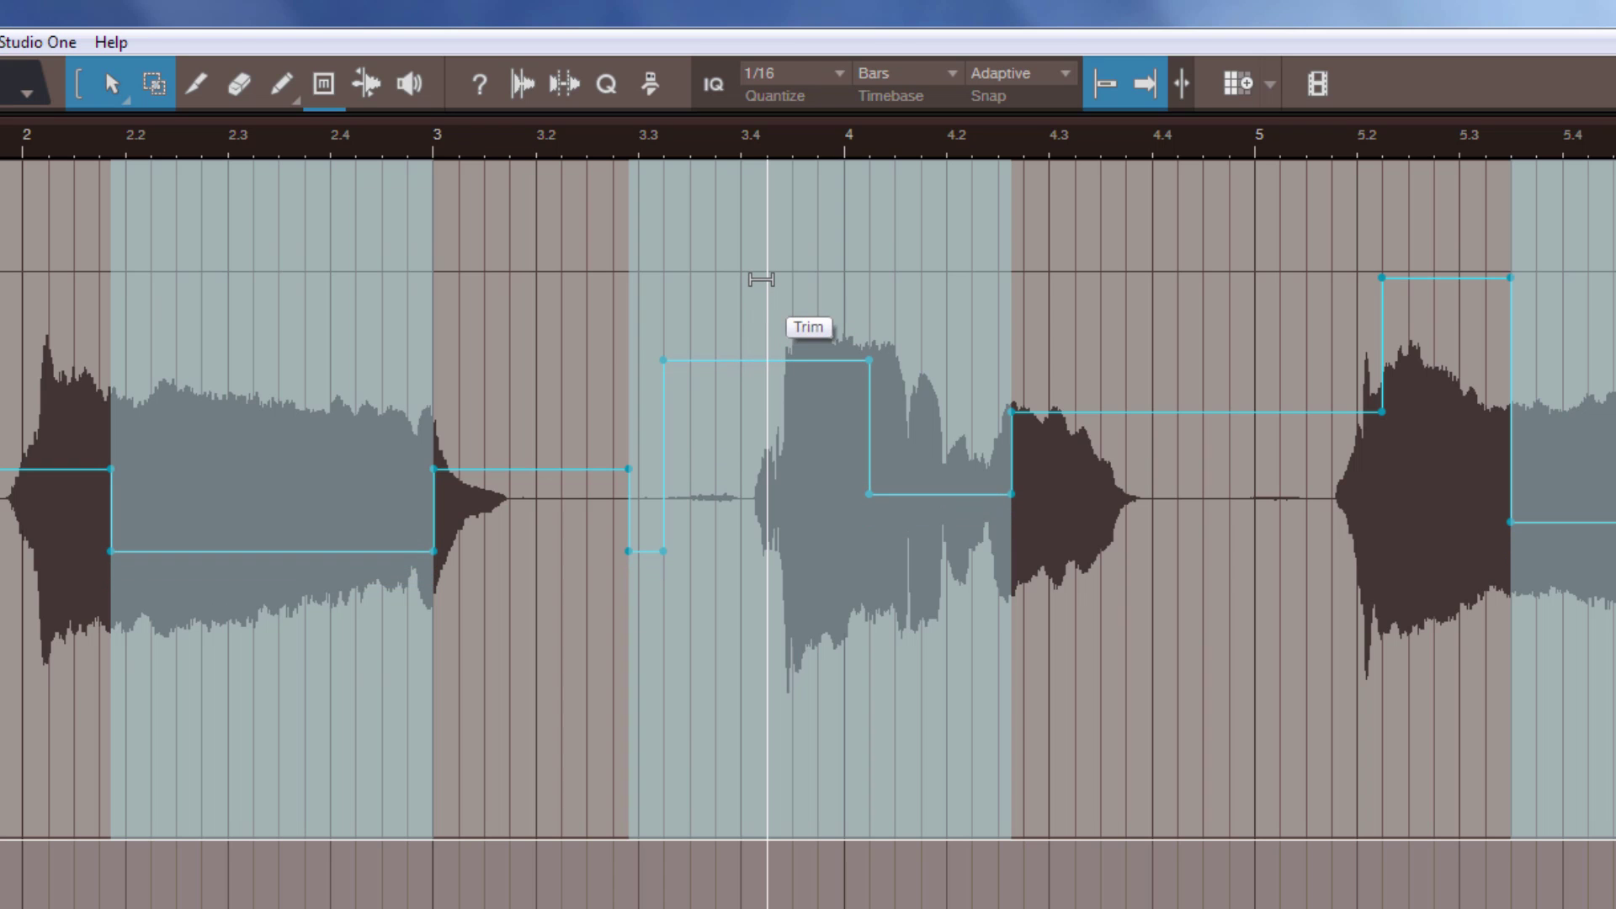
Step: Lower individual volume steps, e.g. bars 2.1–3 to -7.0 dB, 3.3–4 to -17.0 dB, 5.3–6.2 to -10.8 dB
left_click(511, 763)
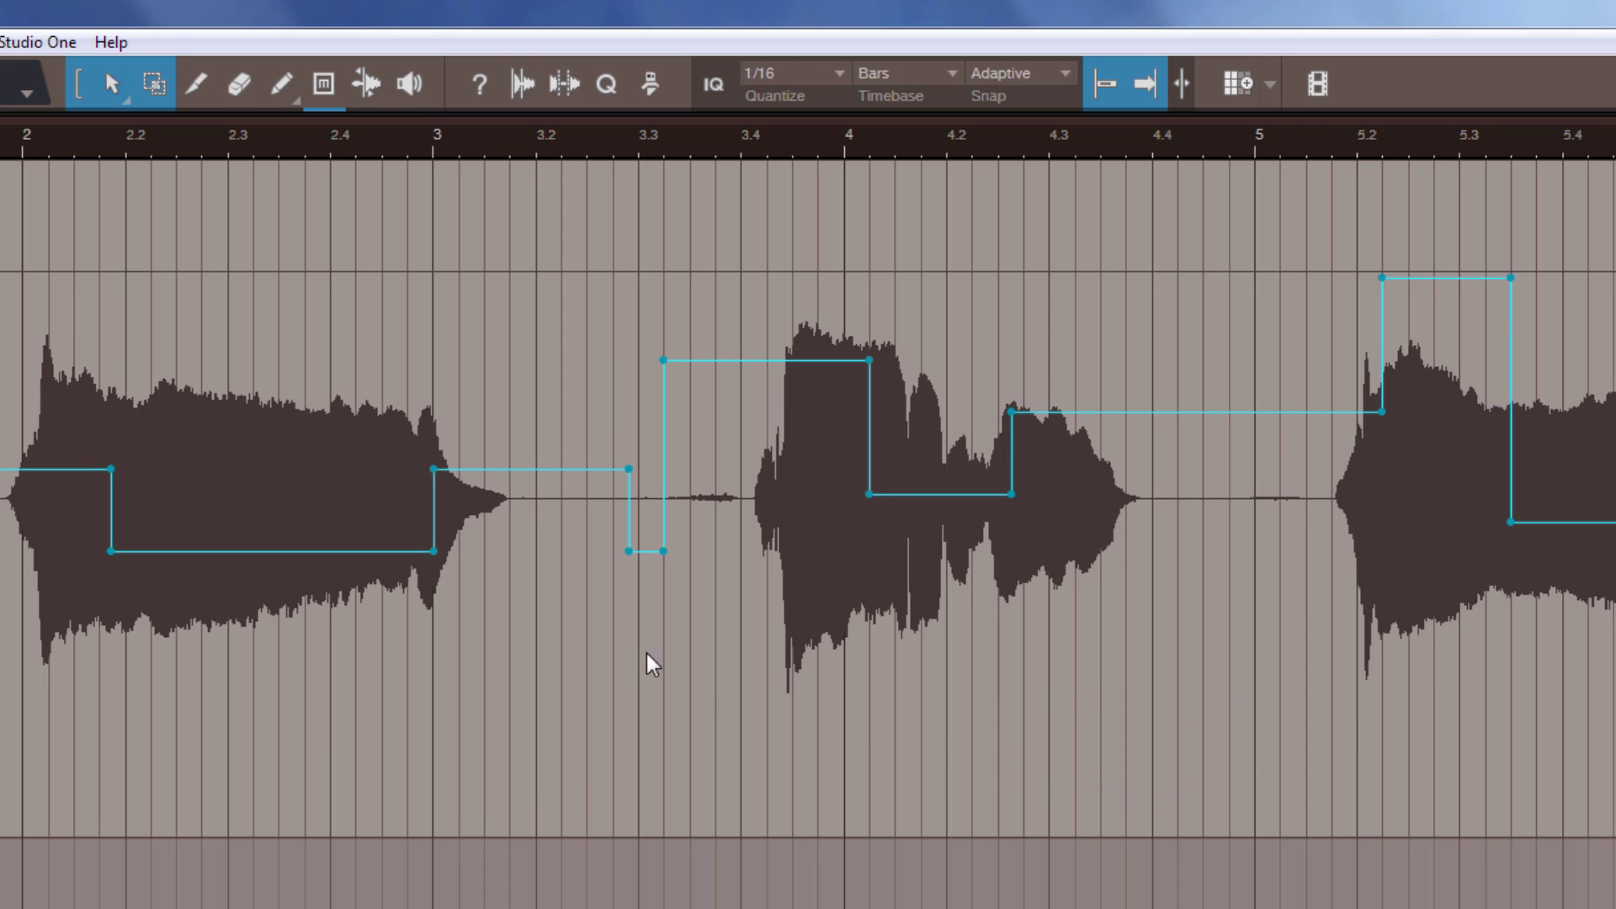
left_click(109, 496)
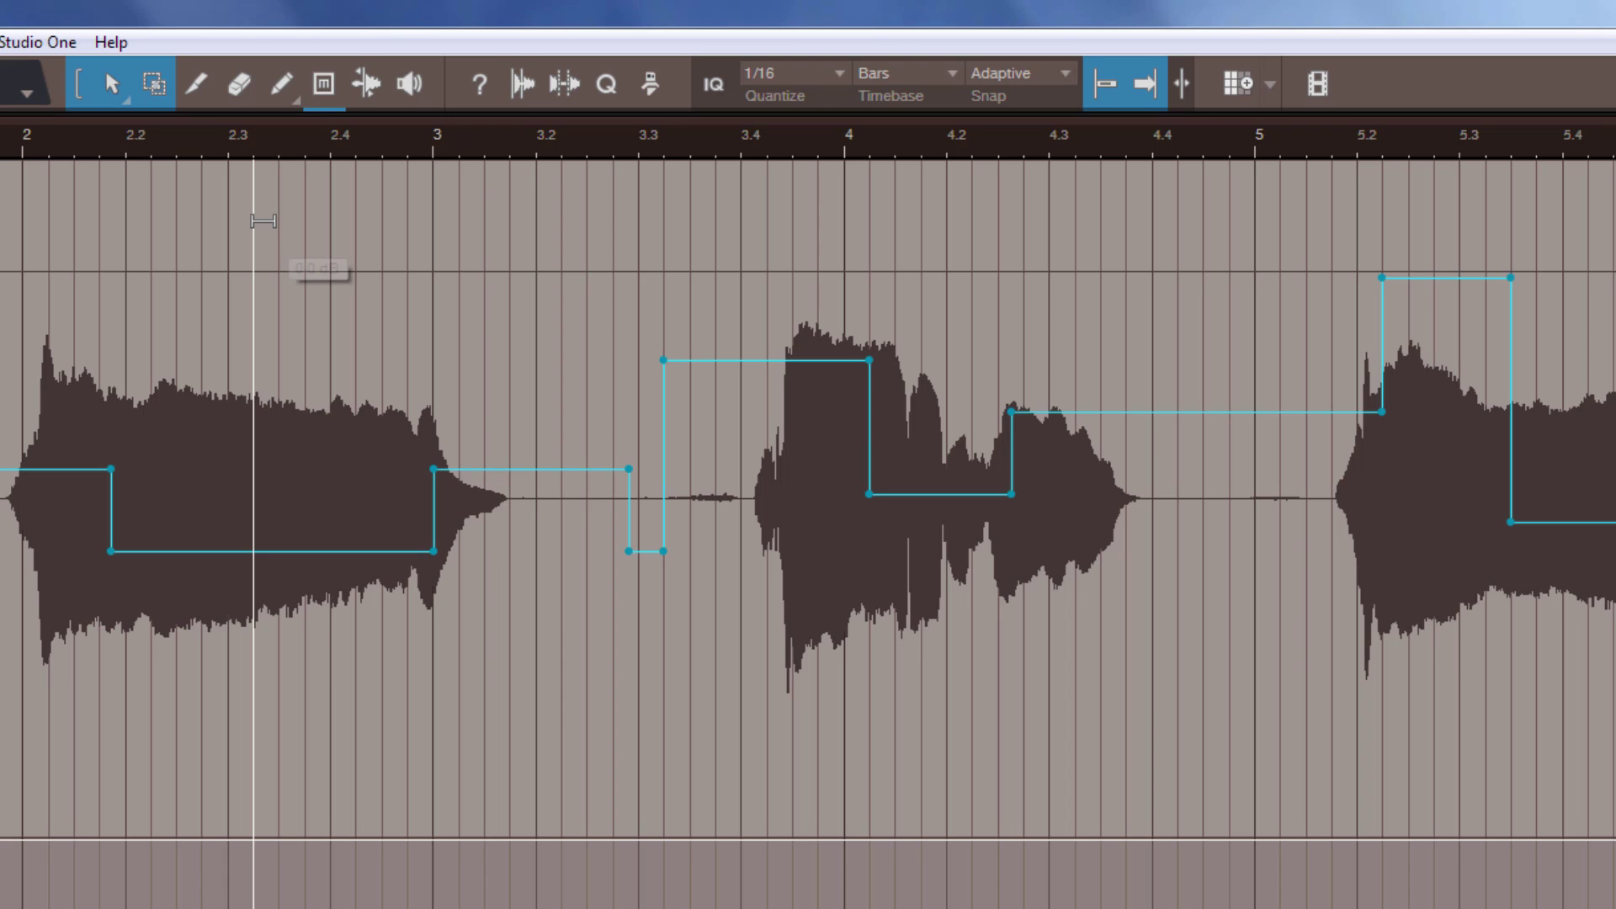
left_click_drag(262, 220, 267, 292)
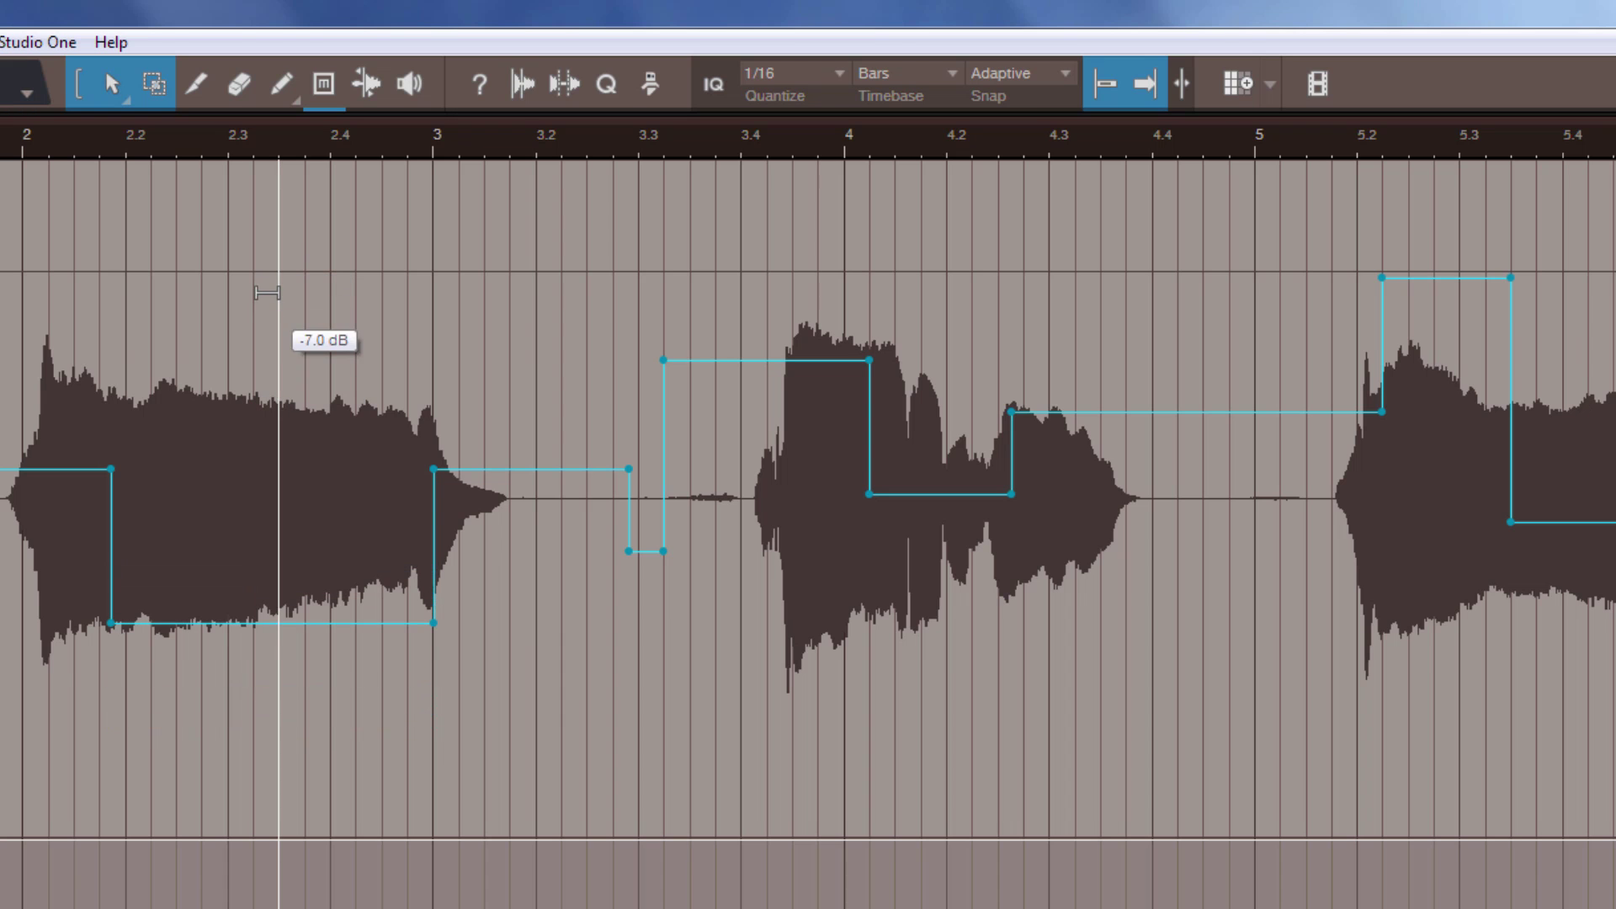
left_click_drag(1181, 312, 1182, 354)
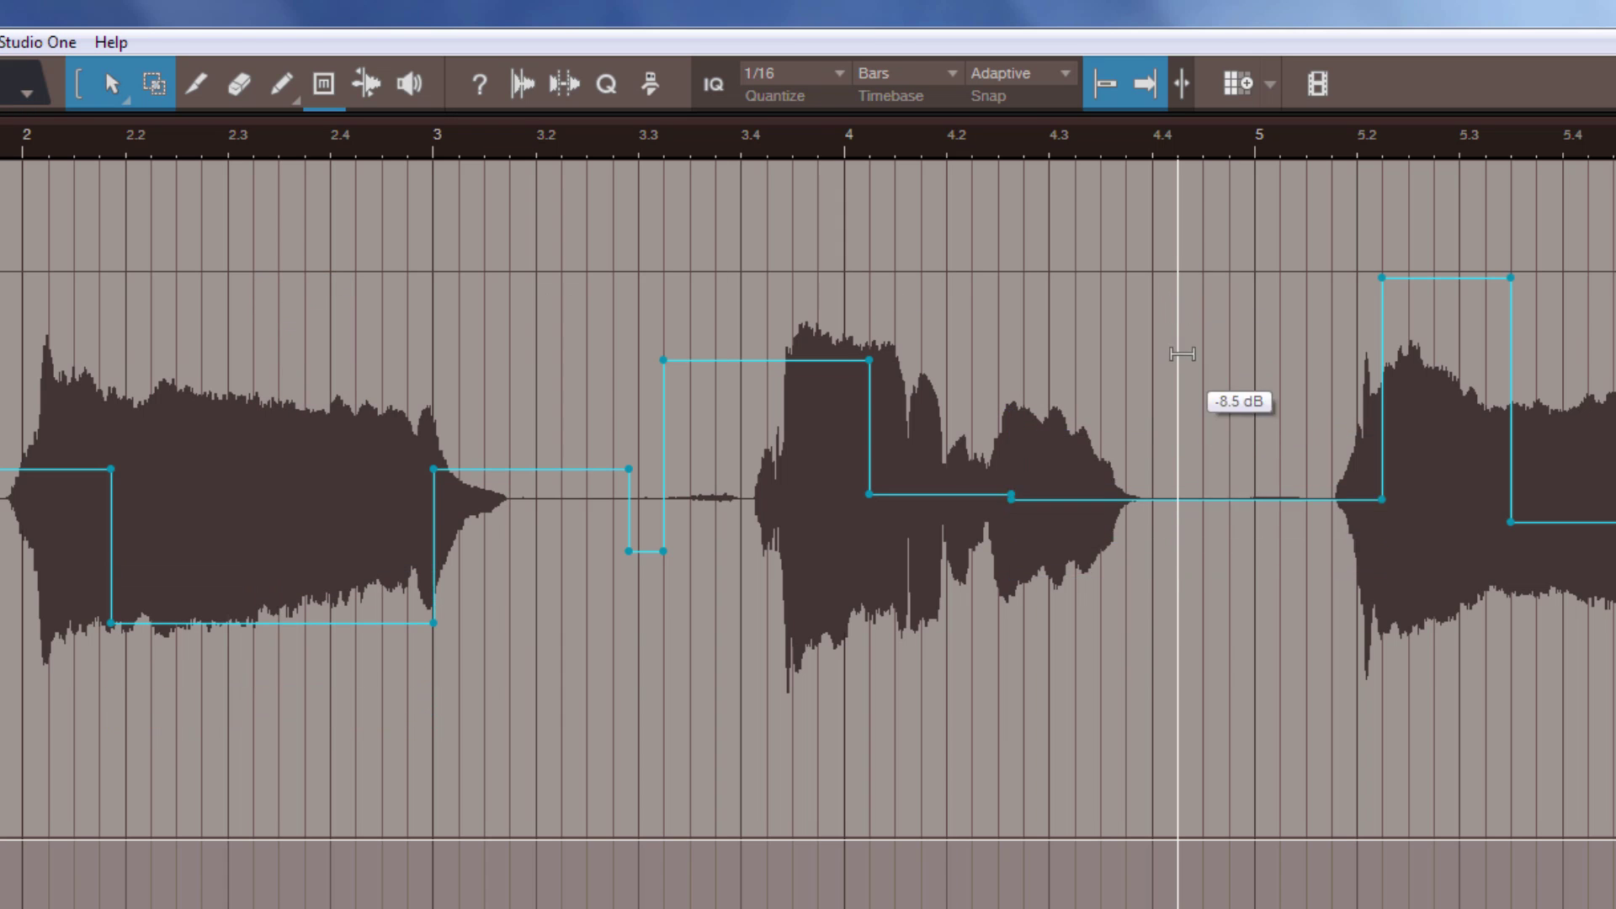
mouse_move(778, 231)
left_mouse_down()
mouse_move(776, 463)
mouse_move(776, 262)
left_mouse_up()
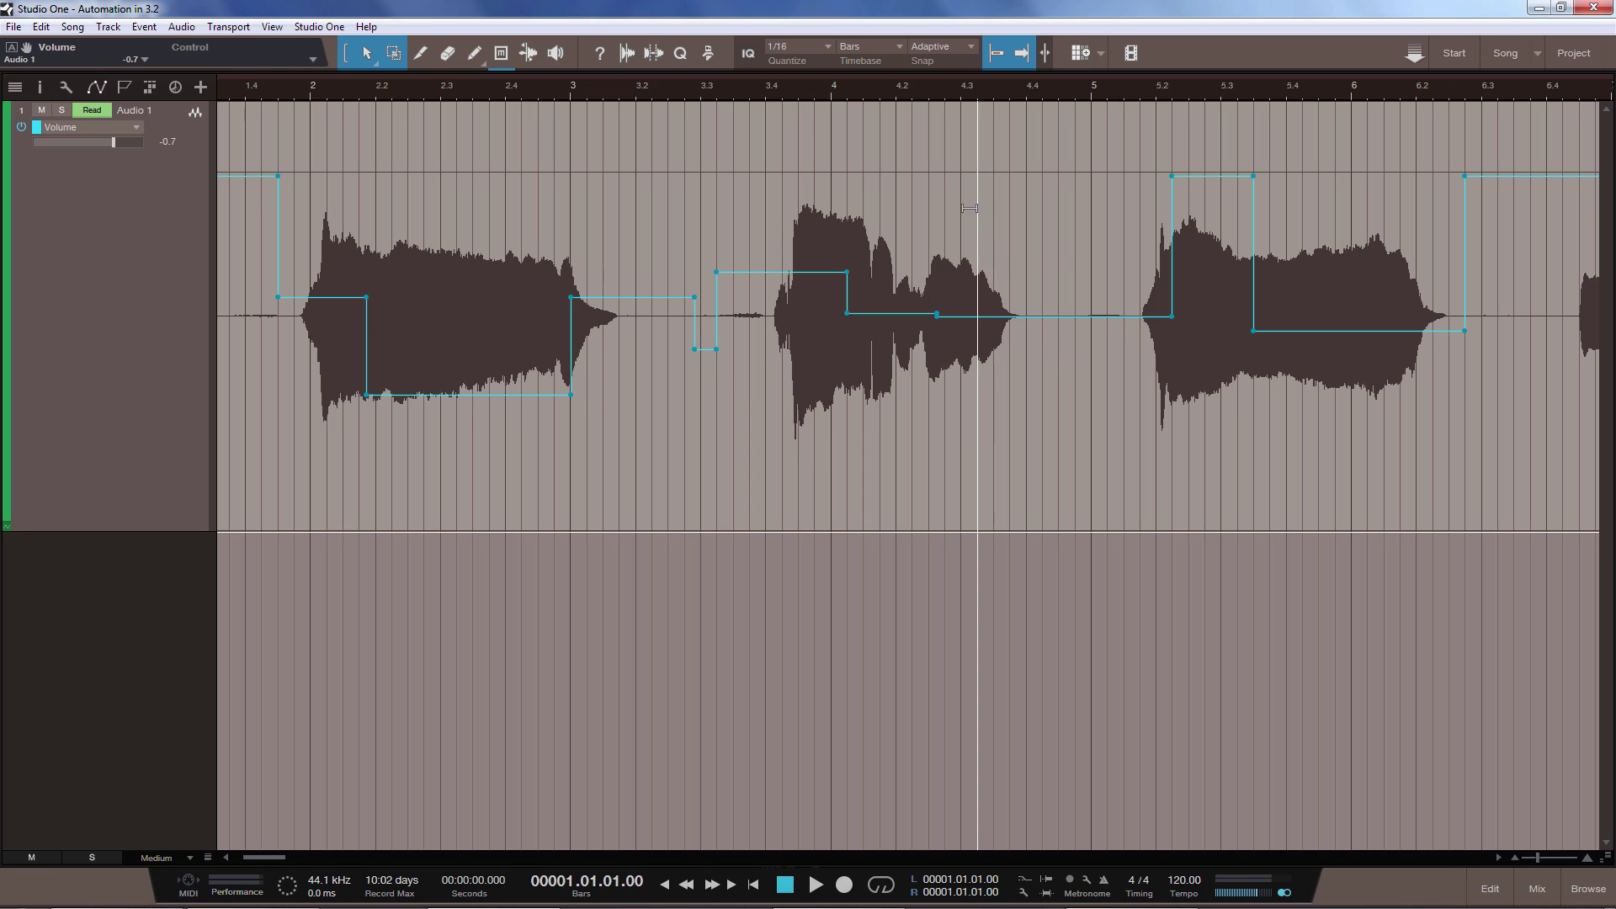
left_click_drag(1010, 317, 993, 389)
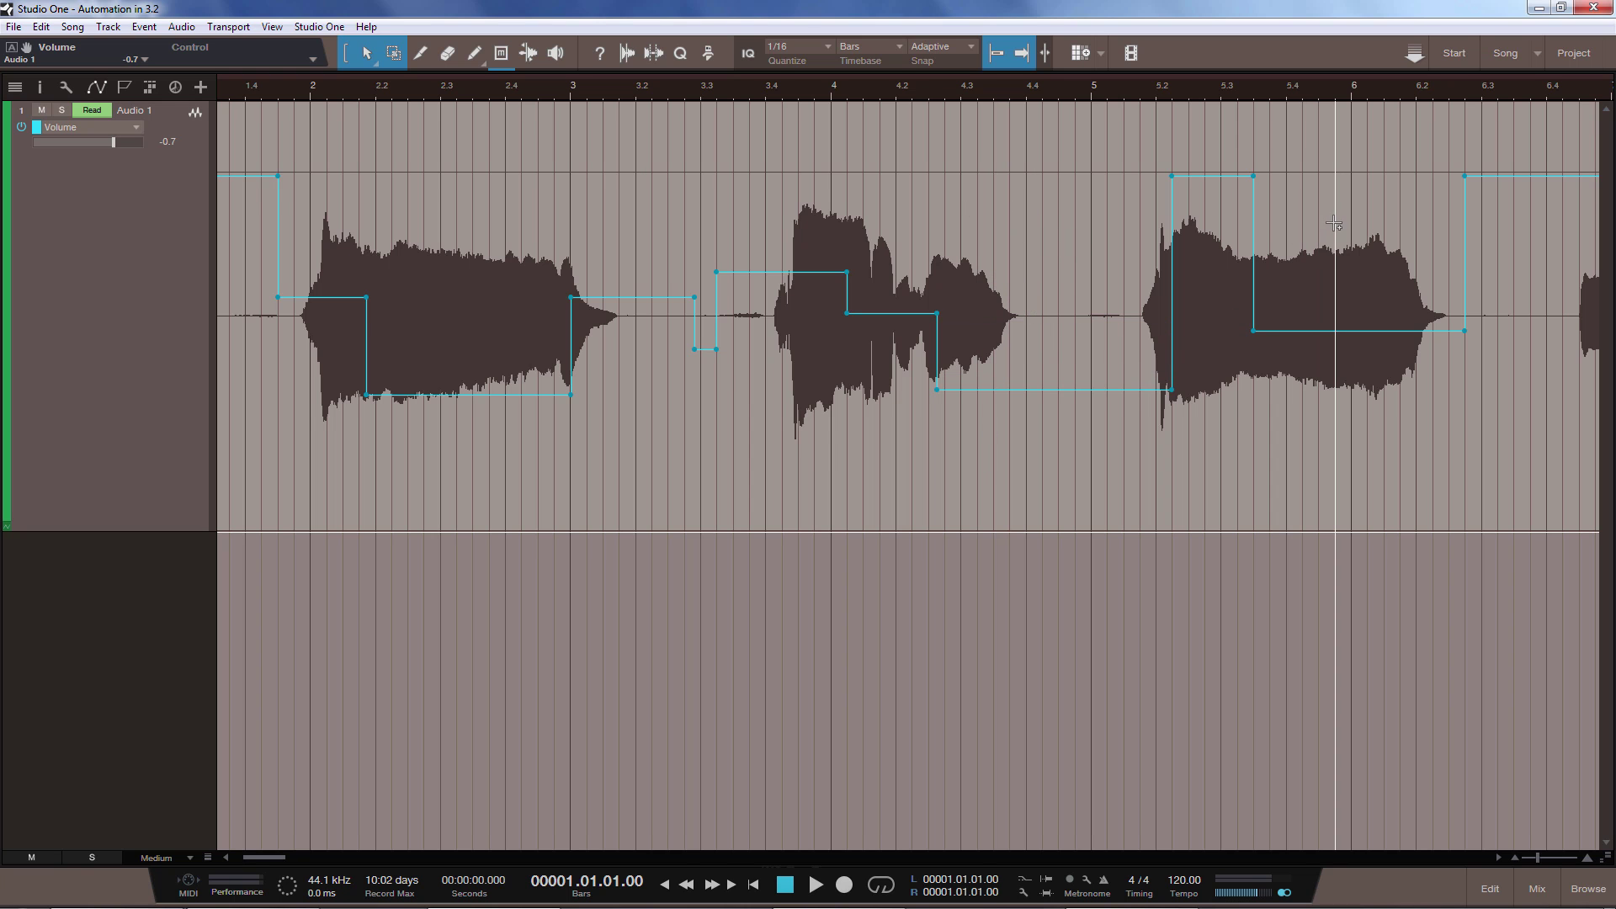
left_click_drag(1380, 176, 1380, 247)
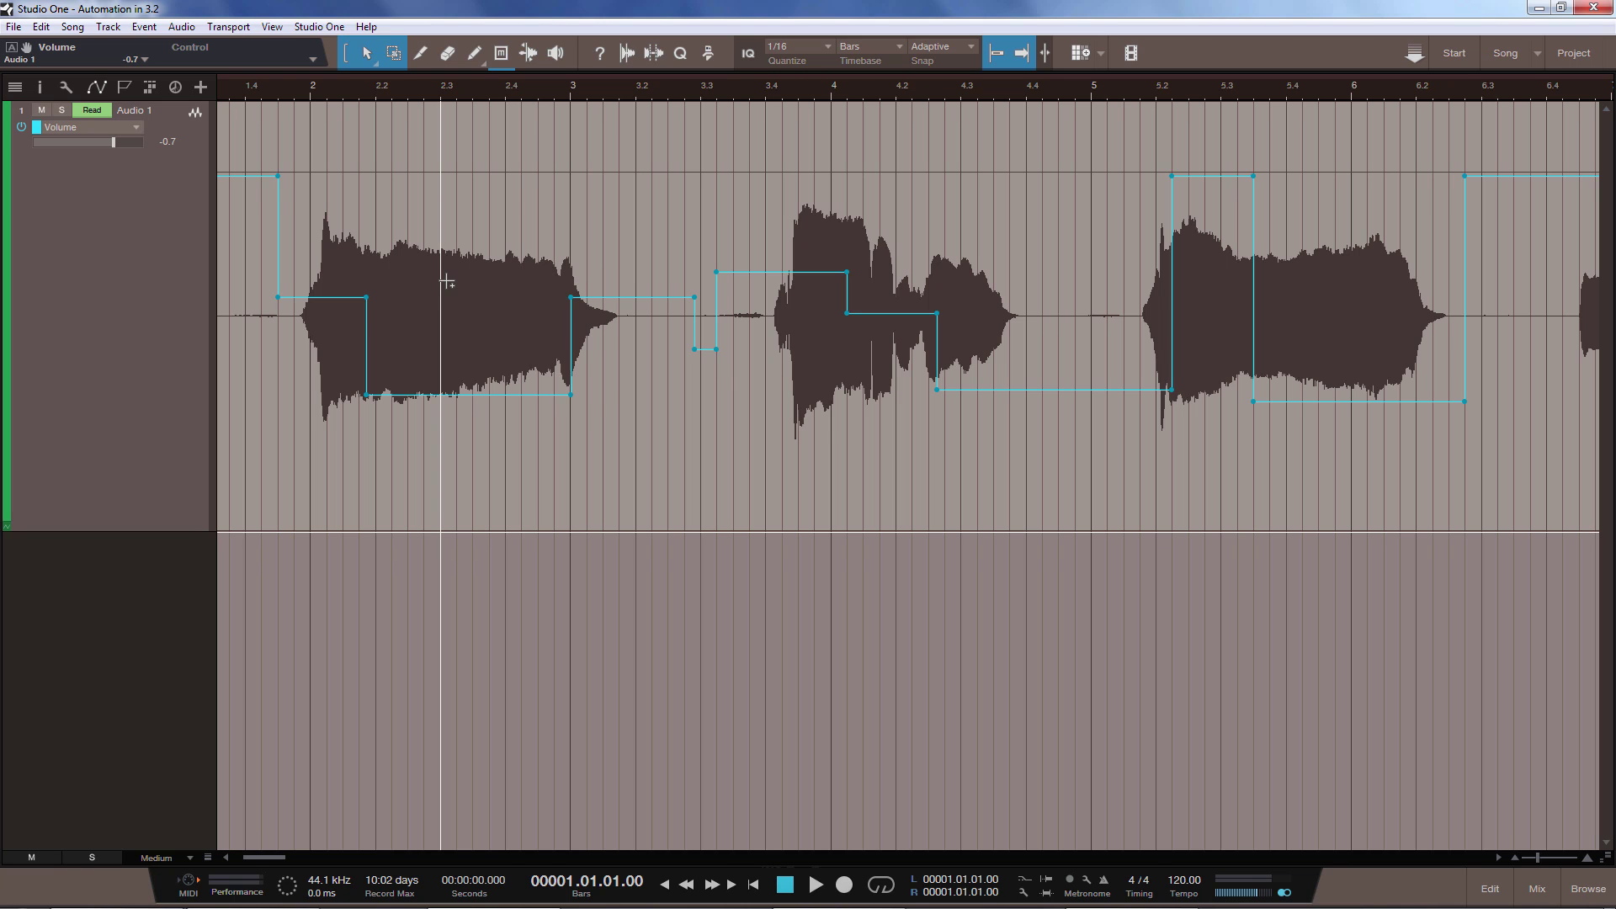
Step: Transform the bars 2.3–4.3 volume automation, compressing it vertically and tapering its start
left_click_drag(442, 275, 962, 304)
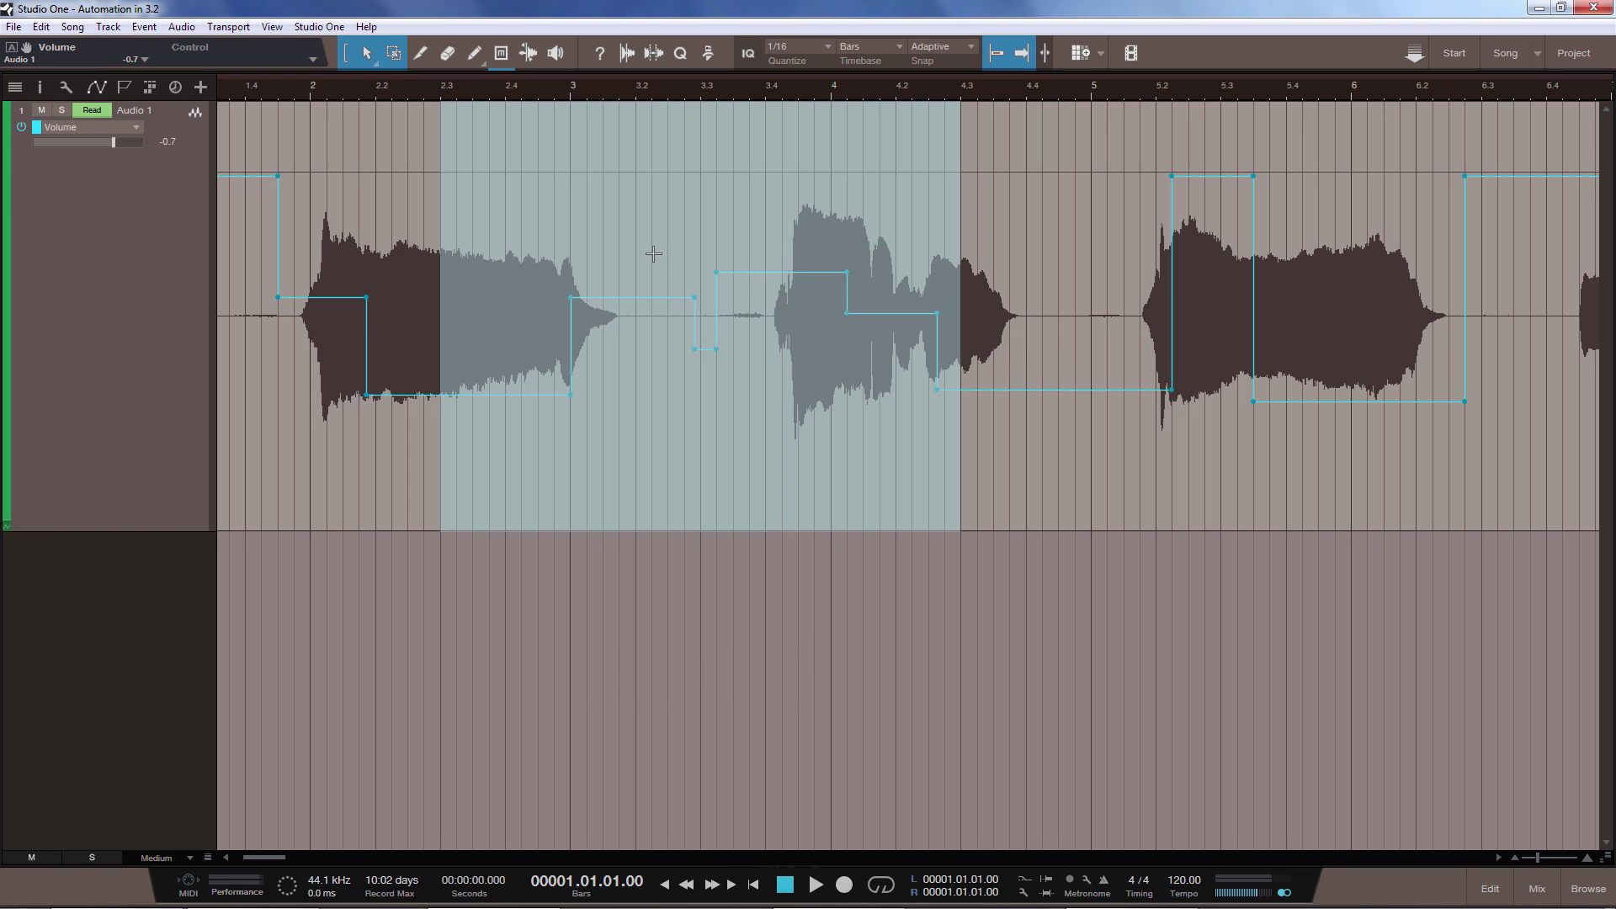
key("alt+t")
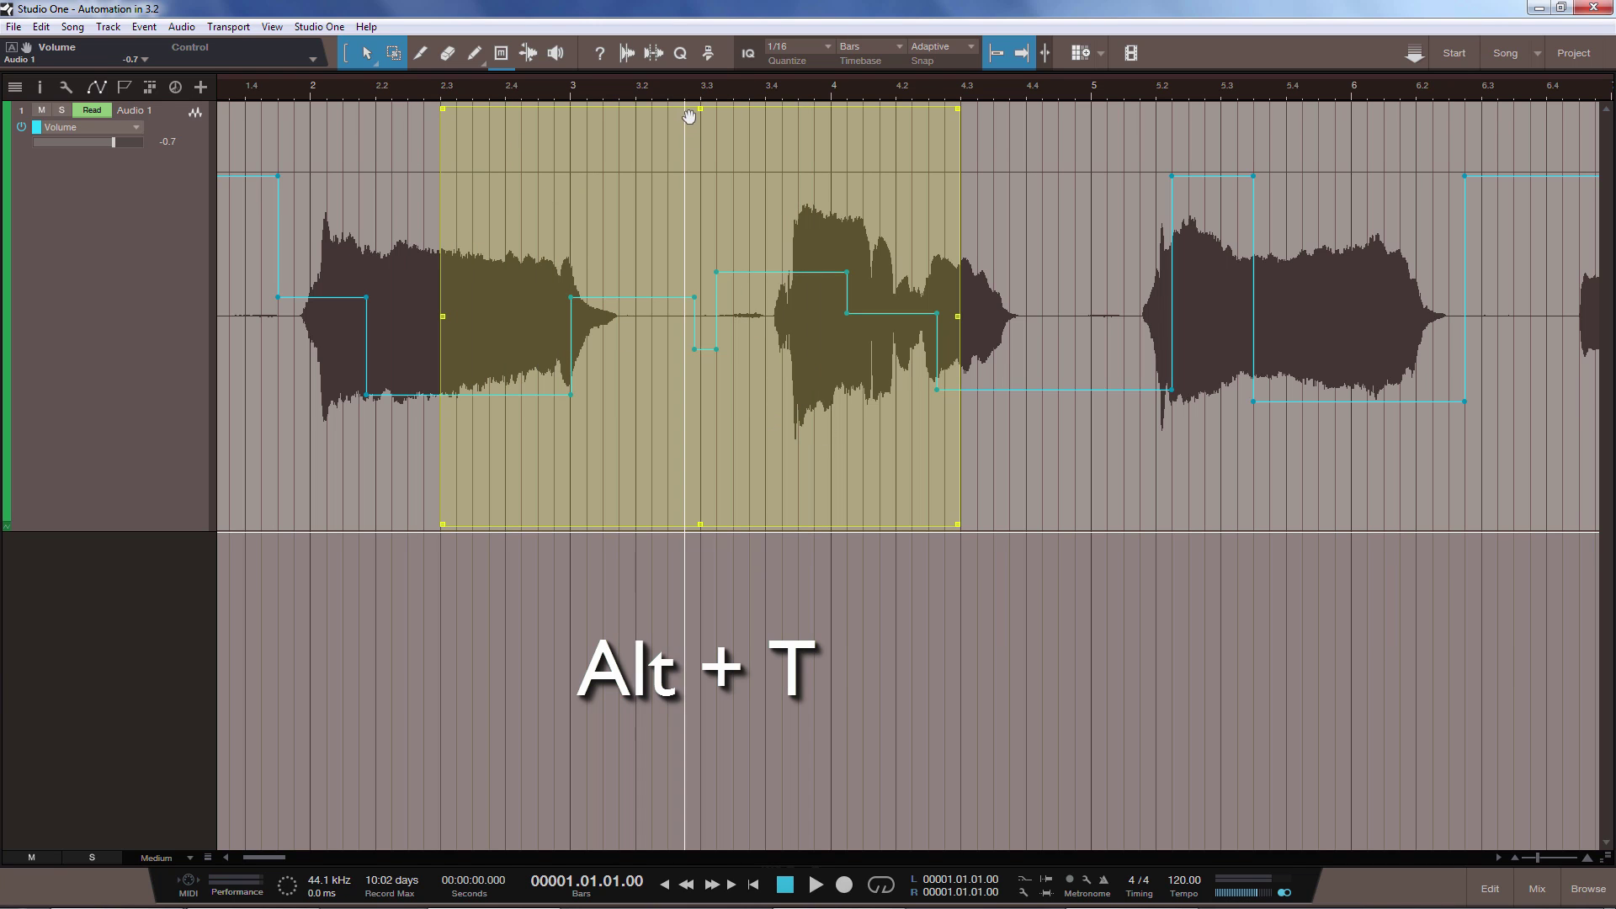
left_click_drag(689, 116, 714, 172)
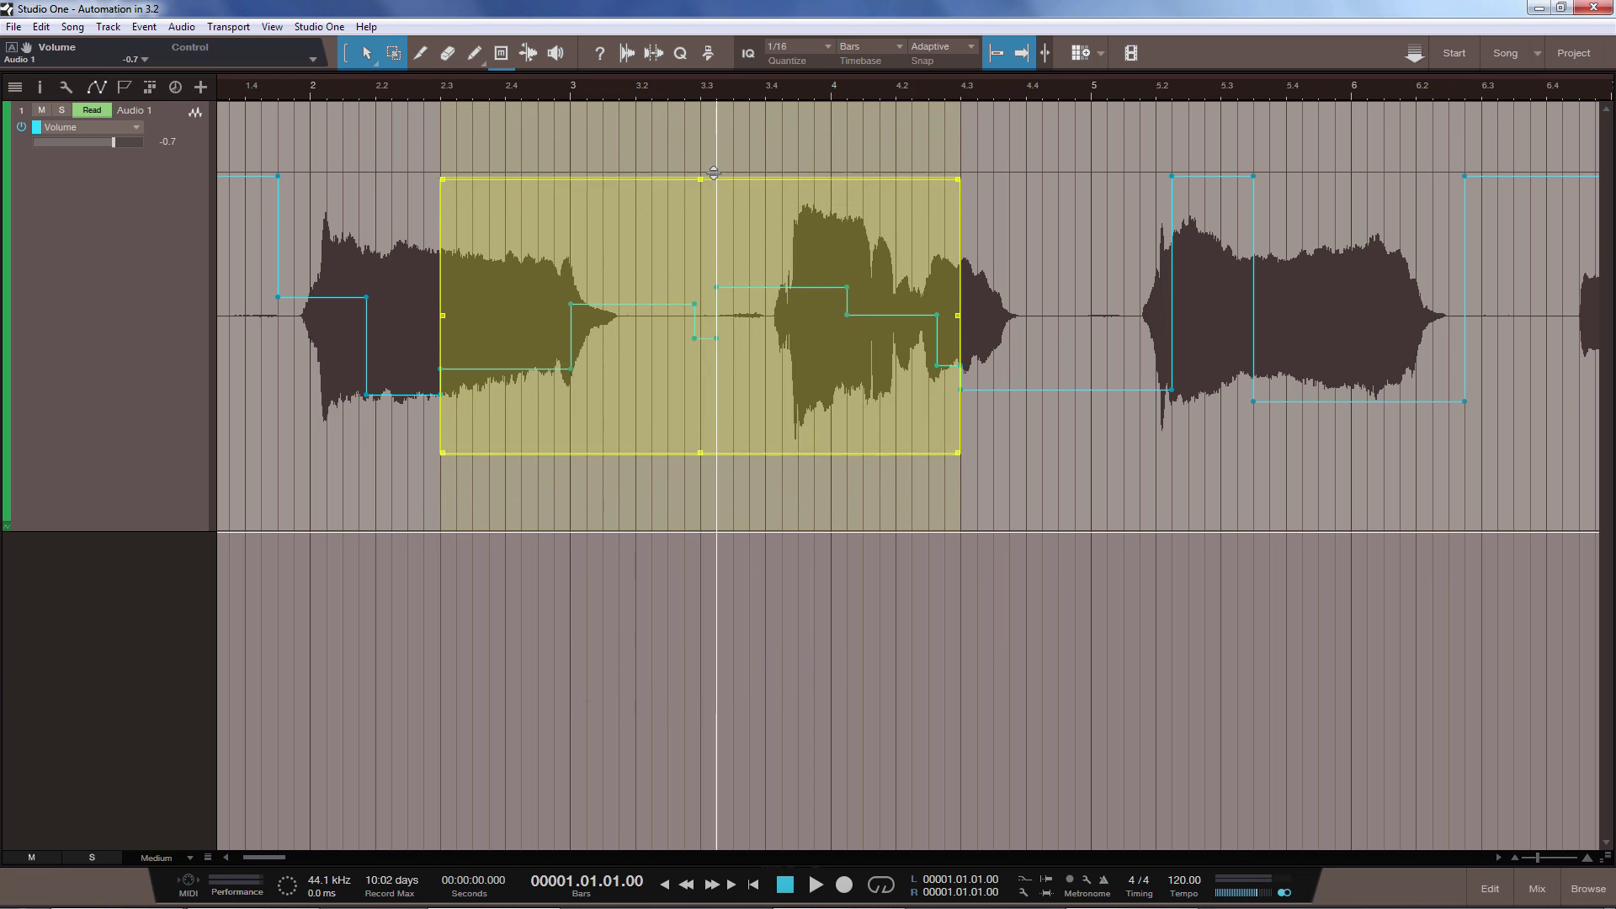
left_click_drag(443, 179, 509, 261)
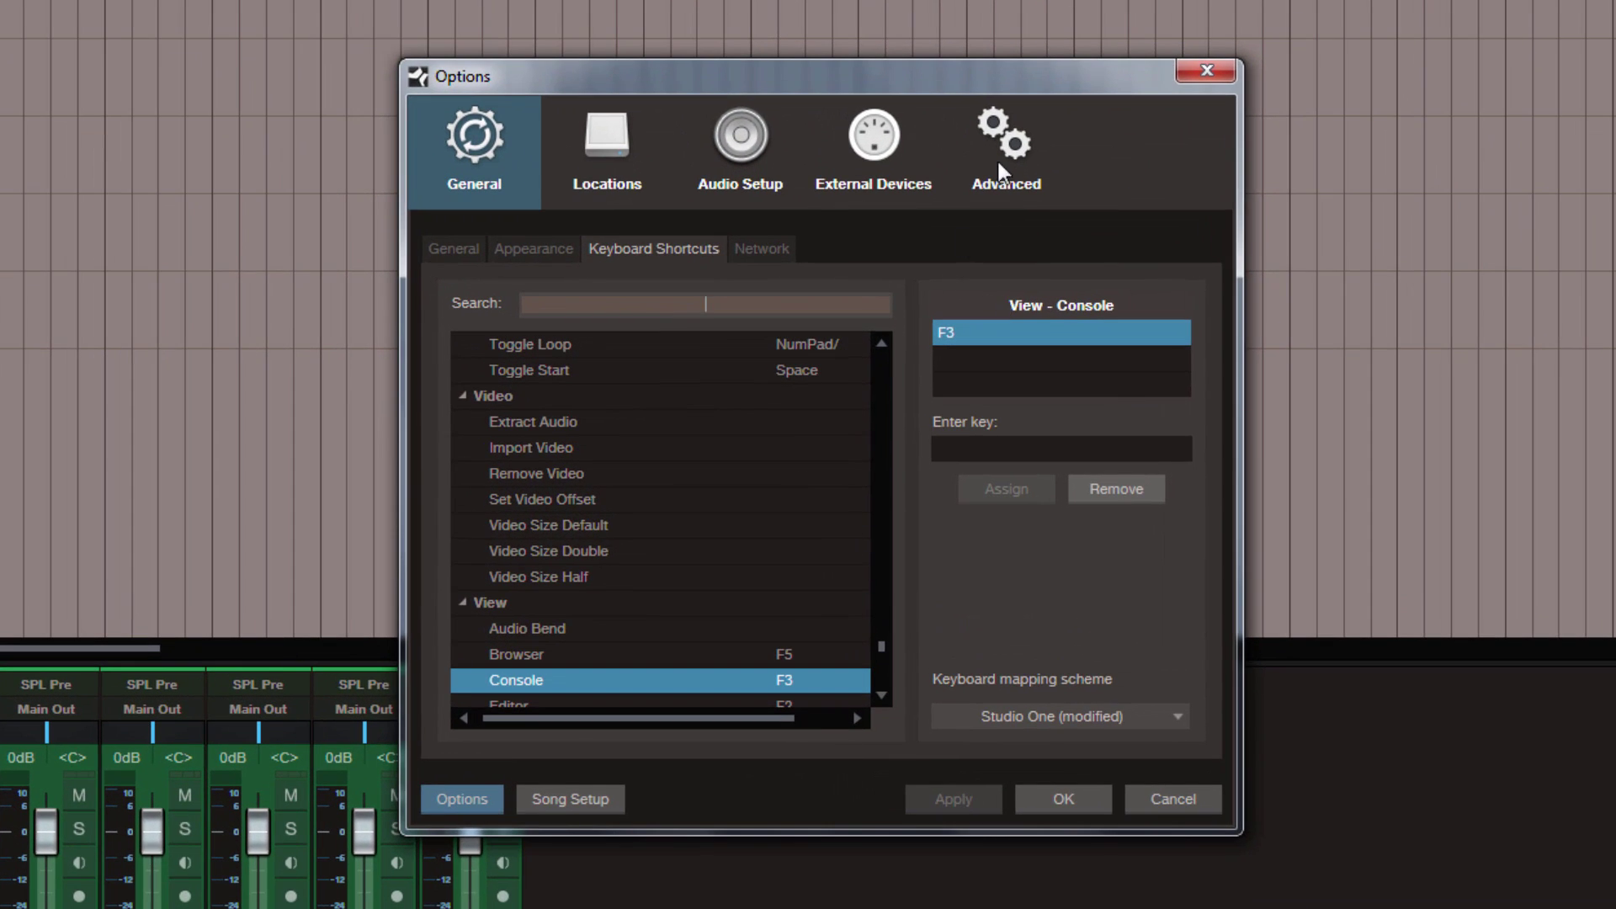
Step: Review the Advanced > Automation preferences in Options and confirm with OK
left_click(999, 166)
left_click(516, 251)
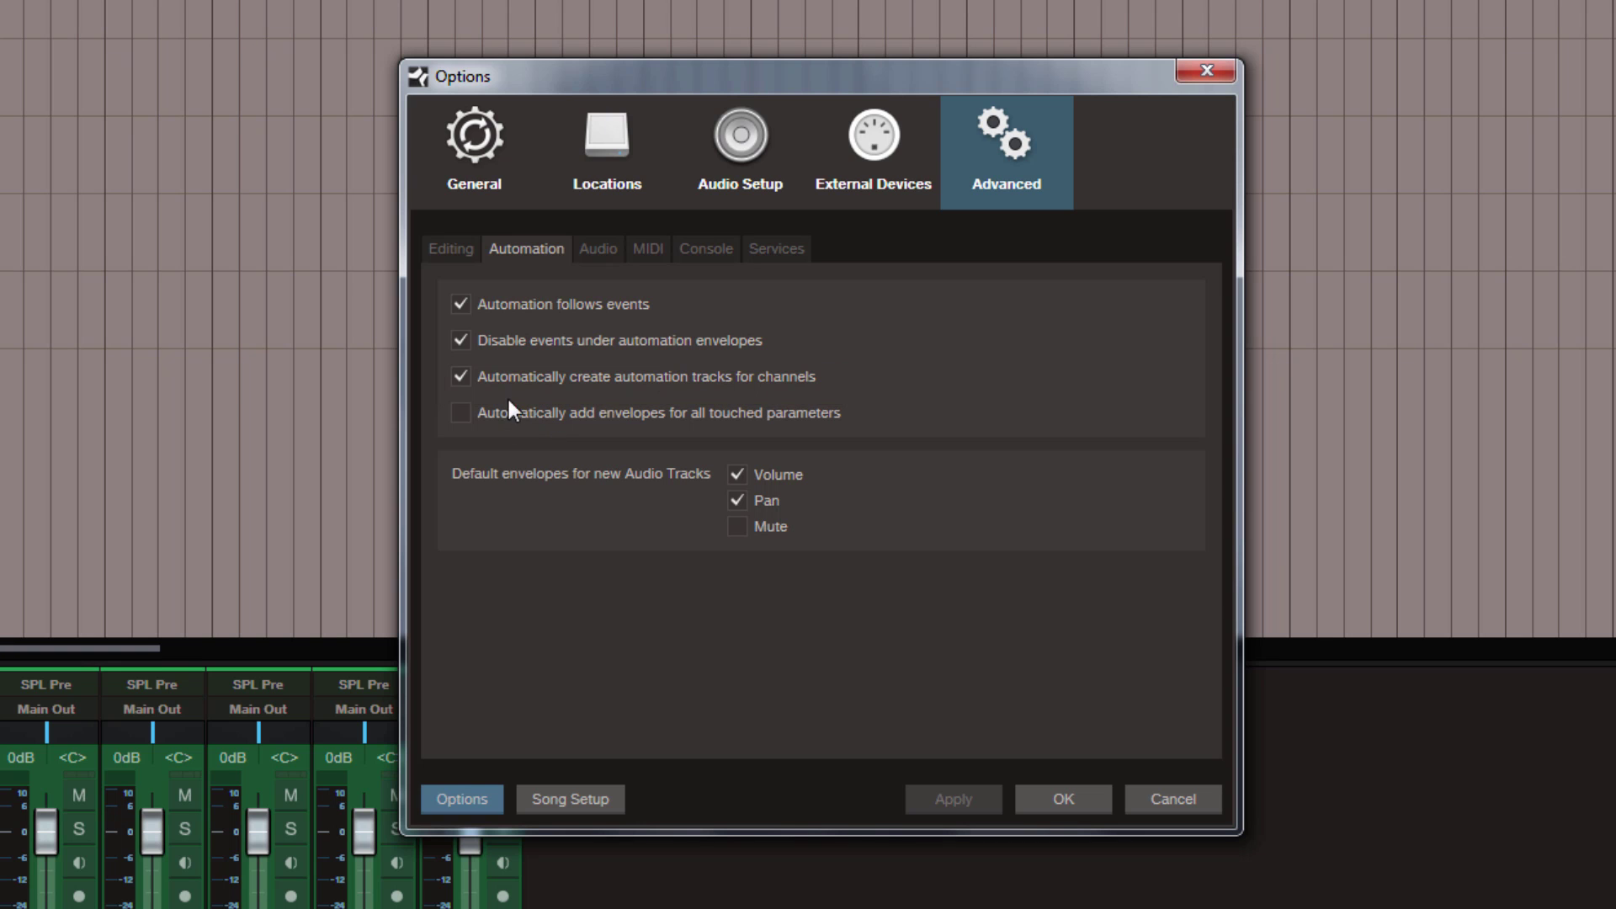
left_click(1074, 795)
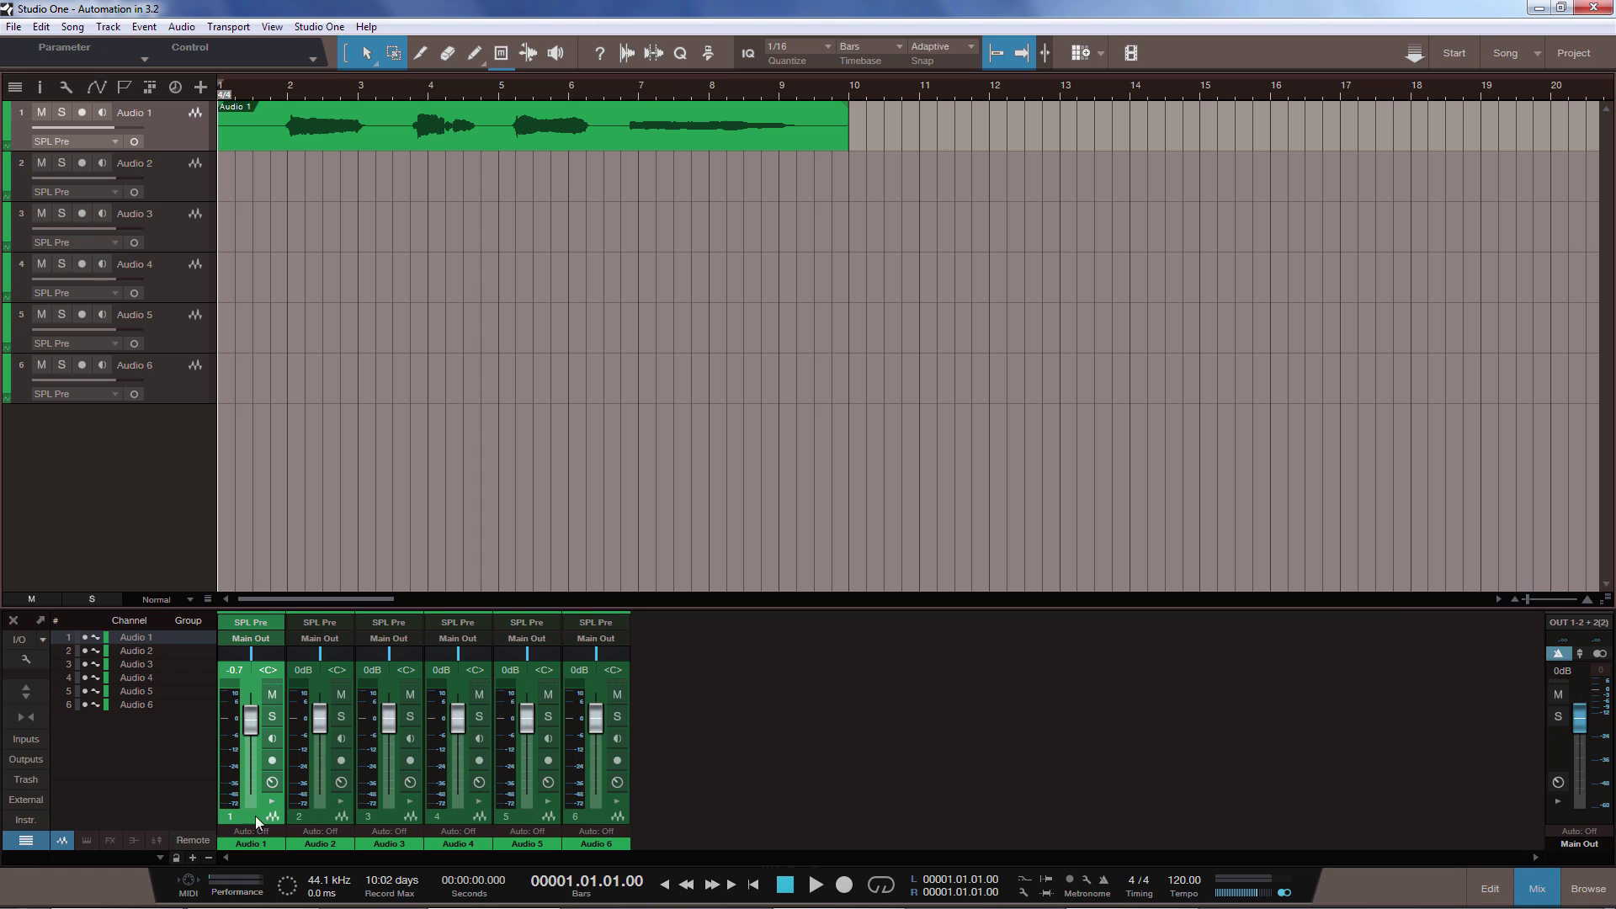
Step: Add Bus 1 fed by the selected Audio 1 and Audio 2 channels
left_click(322, 815)
right_click(323, 815)
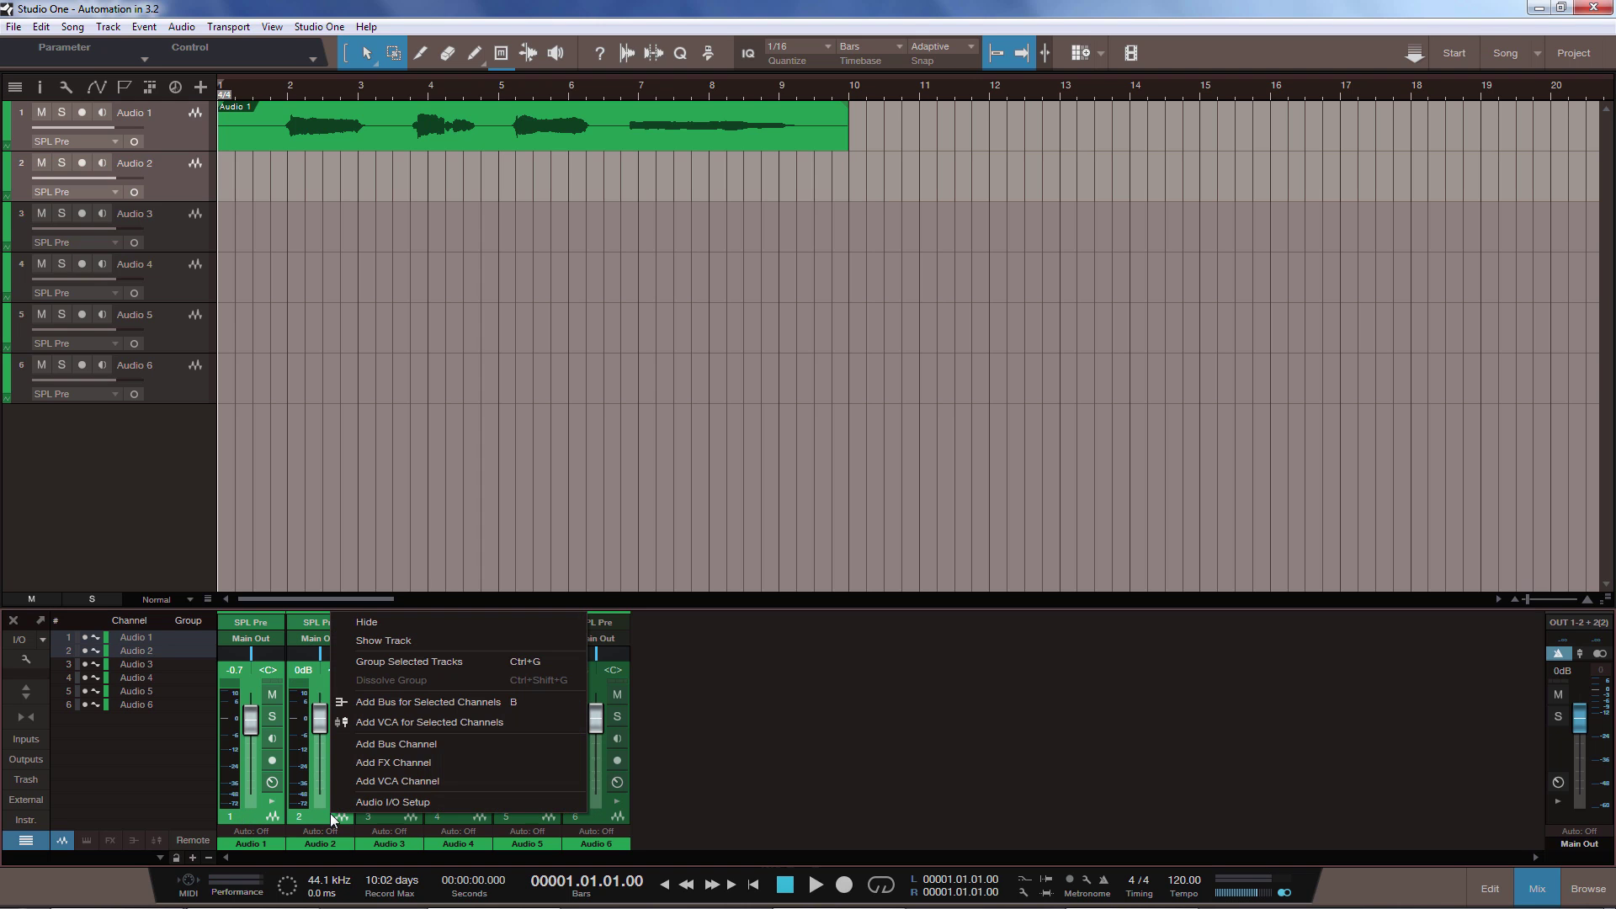
left_click(406, 705)
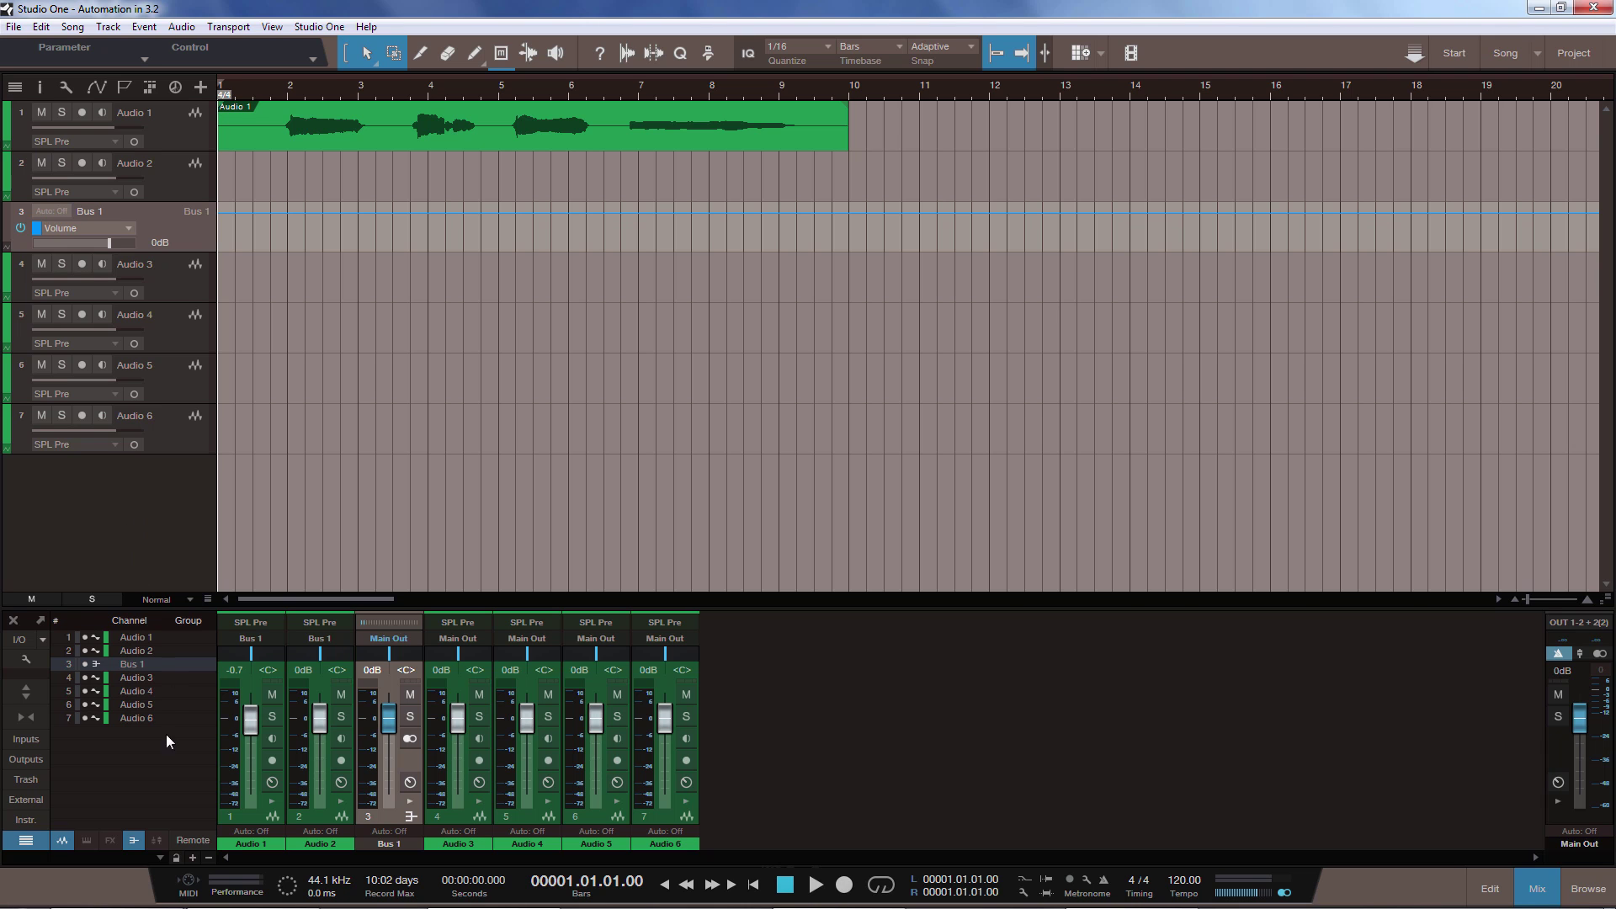
Step: Turn off 'Keep VCA channels to the right' and 'Keep FX channels to the right' in the console options
left_click(26, 659)
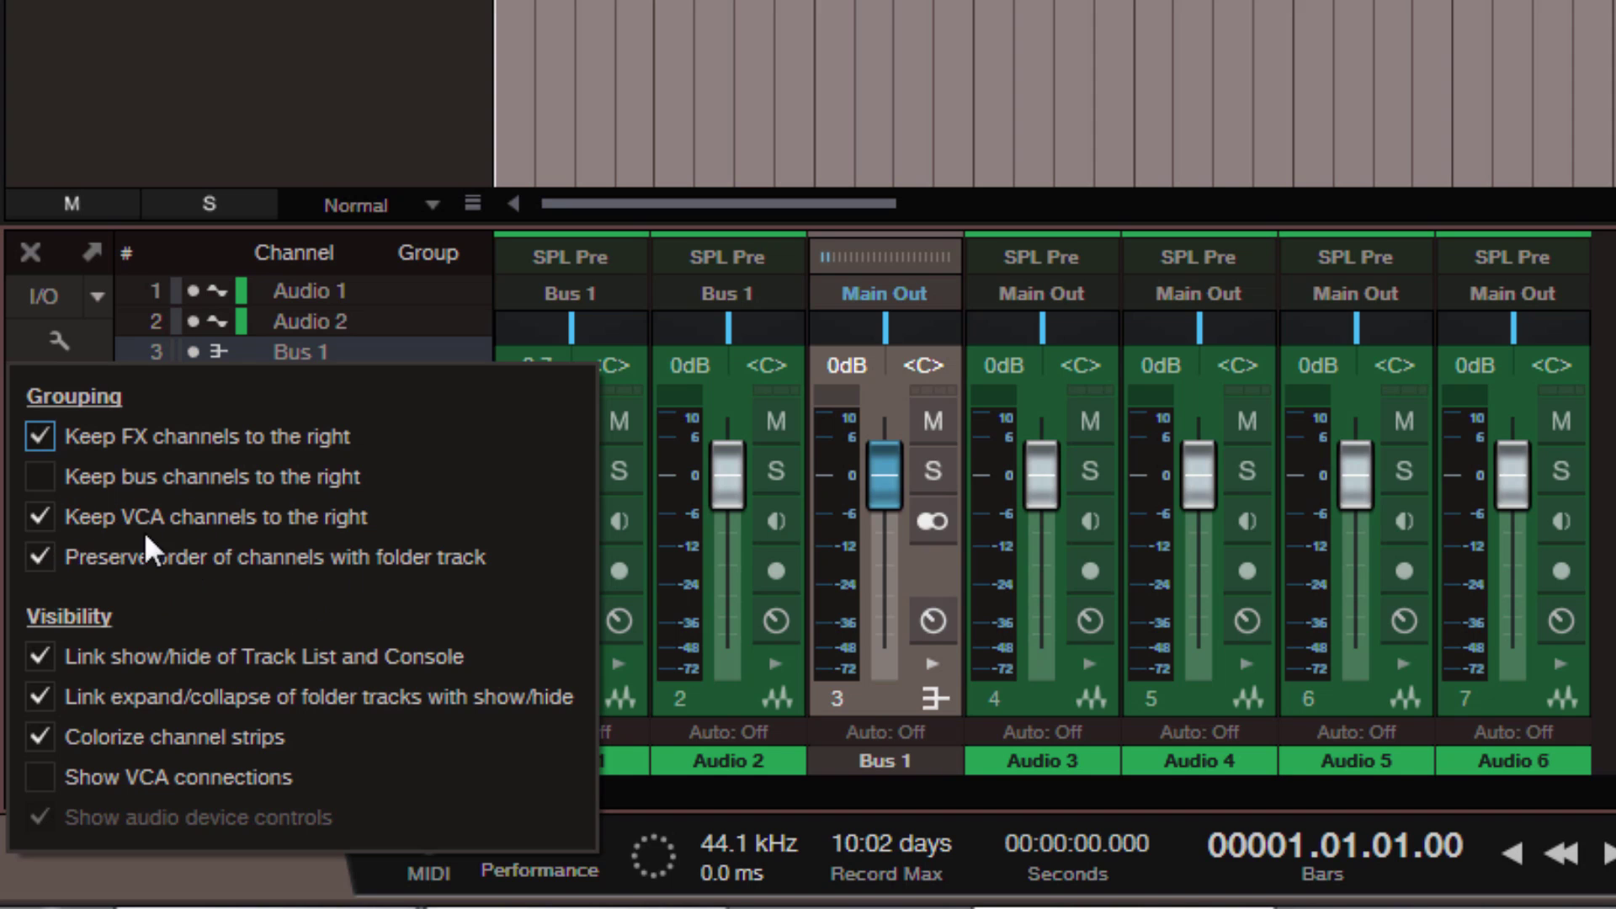
left_click(39, 519)
left_click(38, 434)
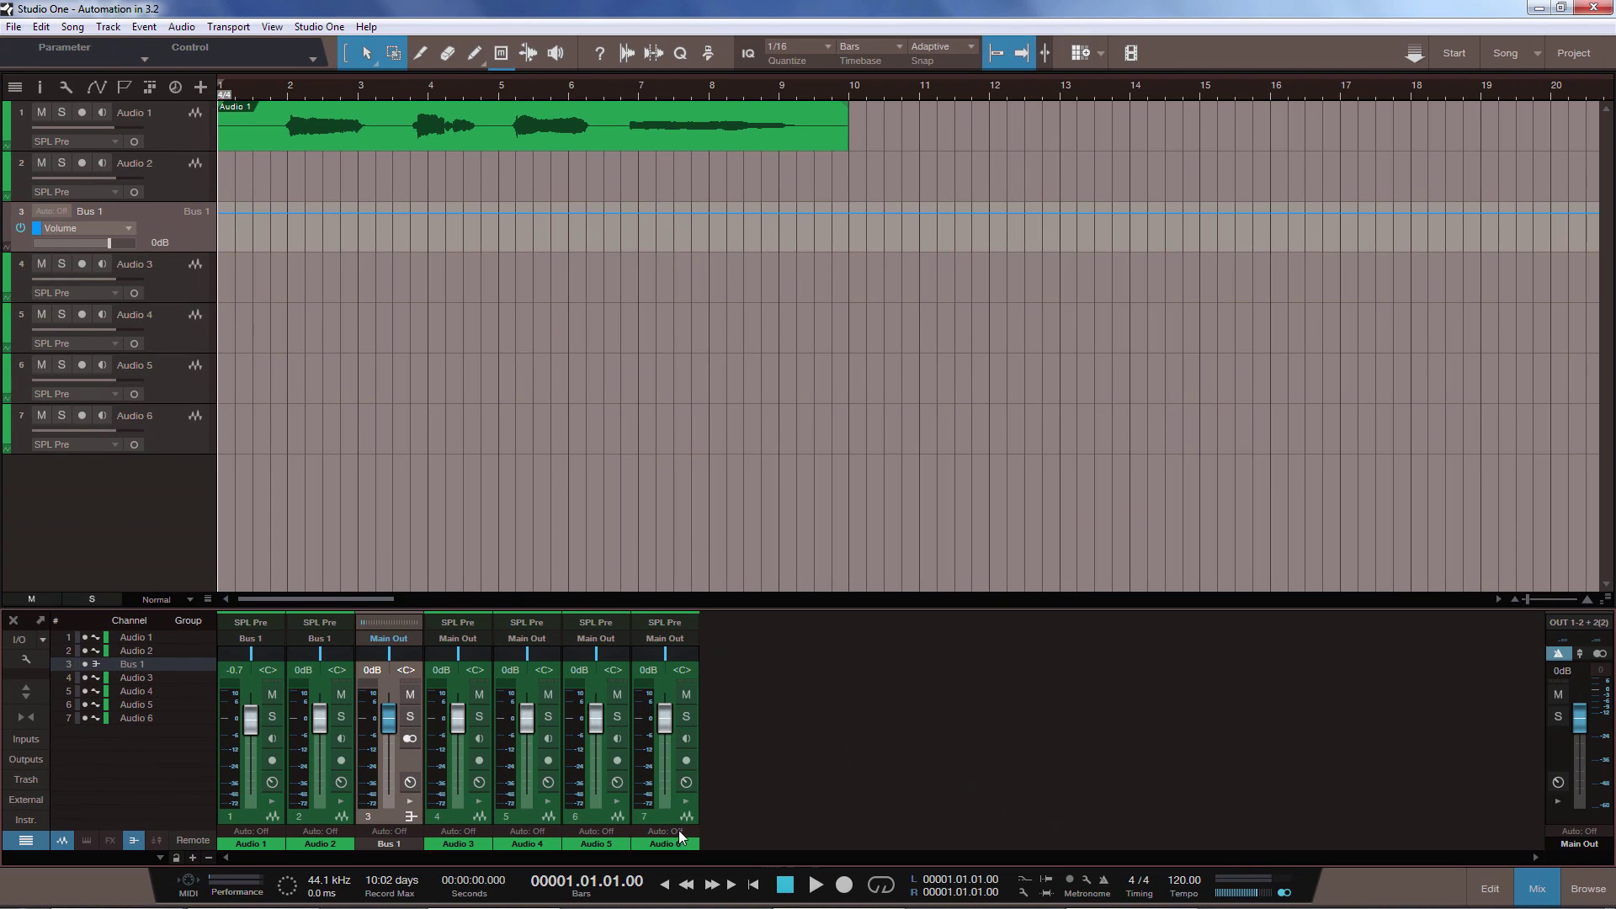
left_click(453, 820)
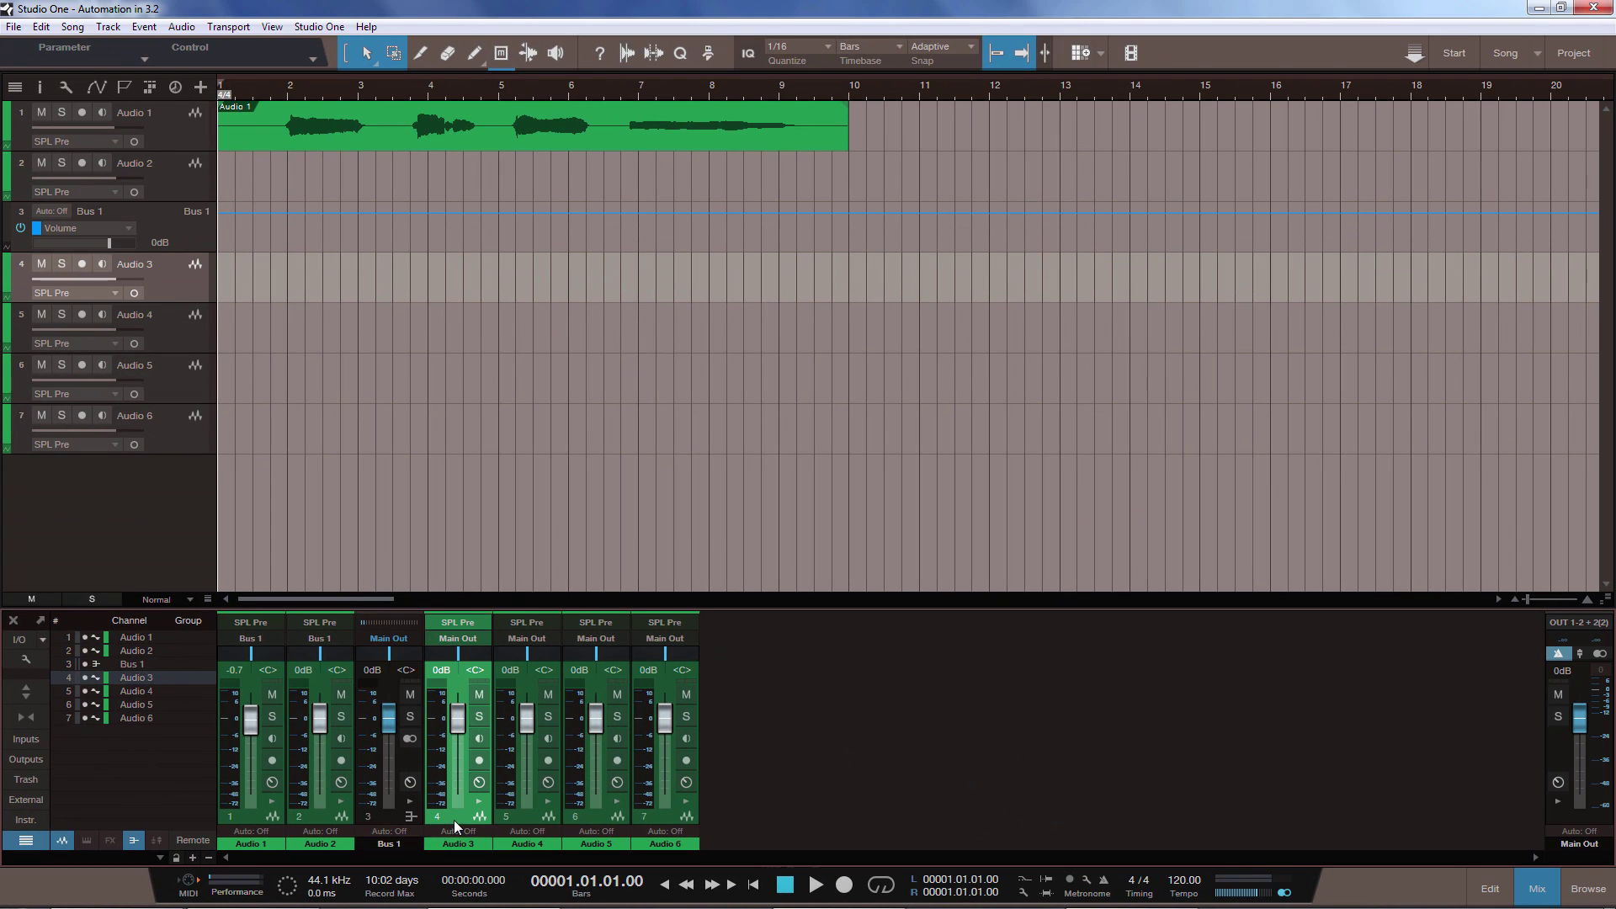
Step: Add VCA 1 controlling Audio 3 and Audio 4
left_click(528, 815, "shift")
right_click(529, 815)
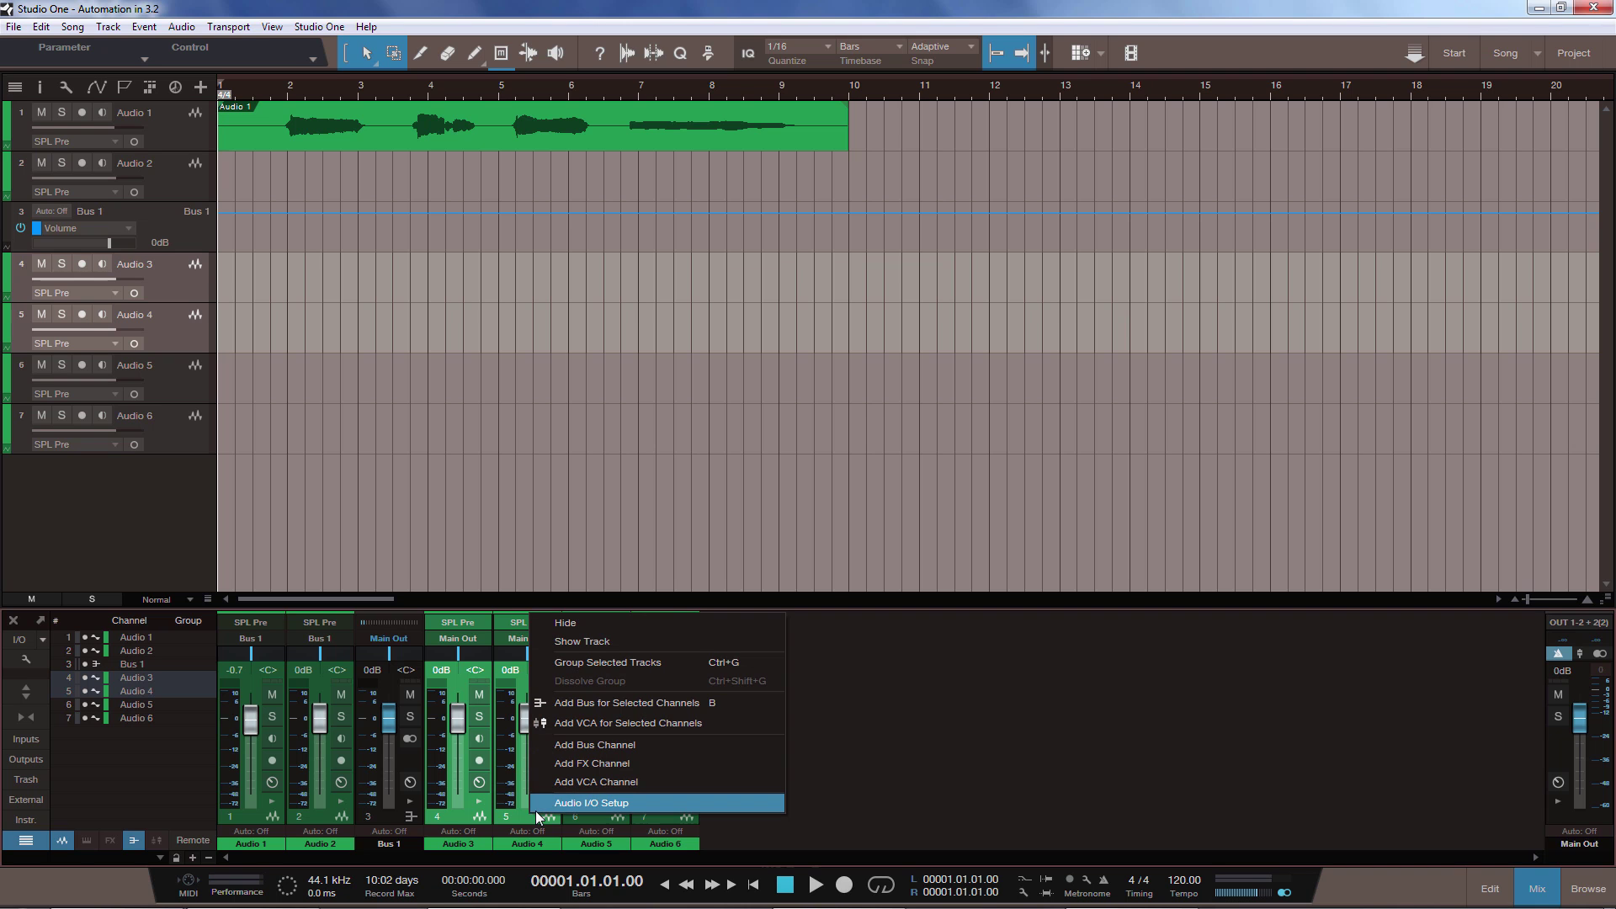
left_click(566, 782)
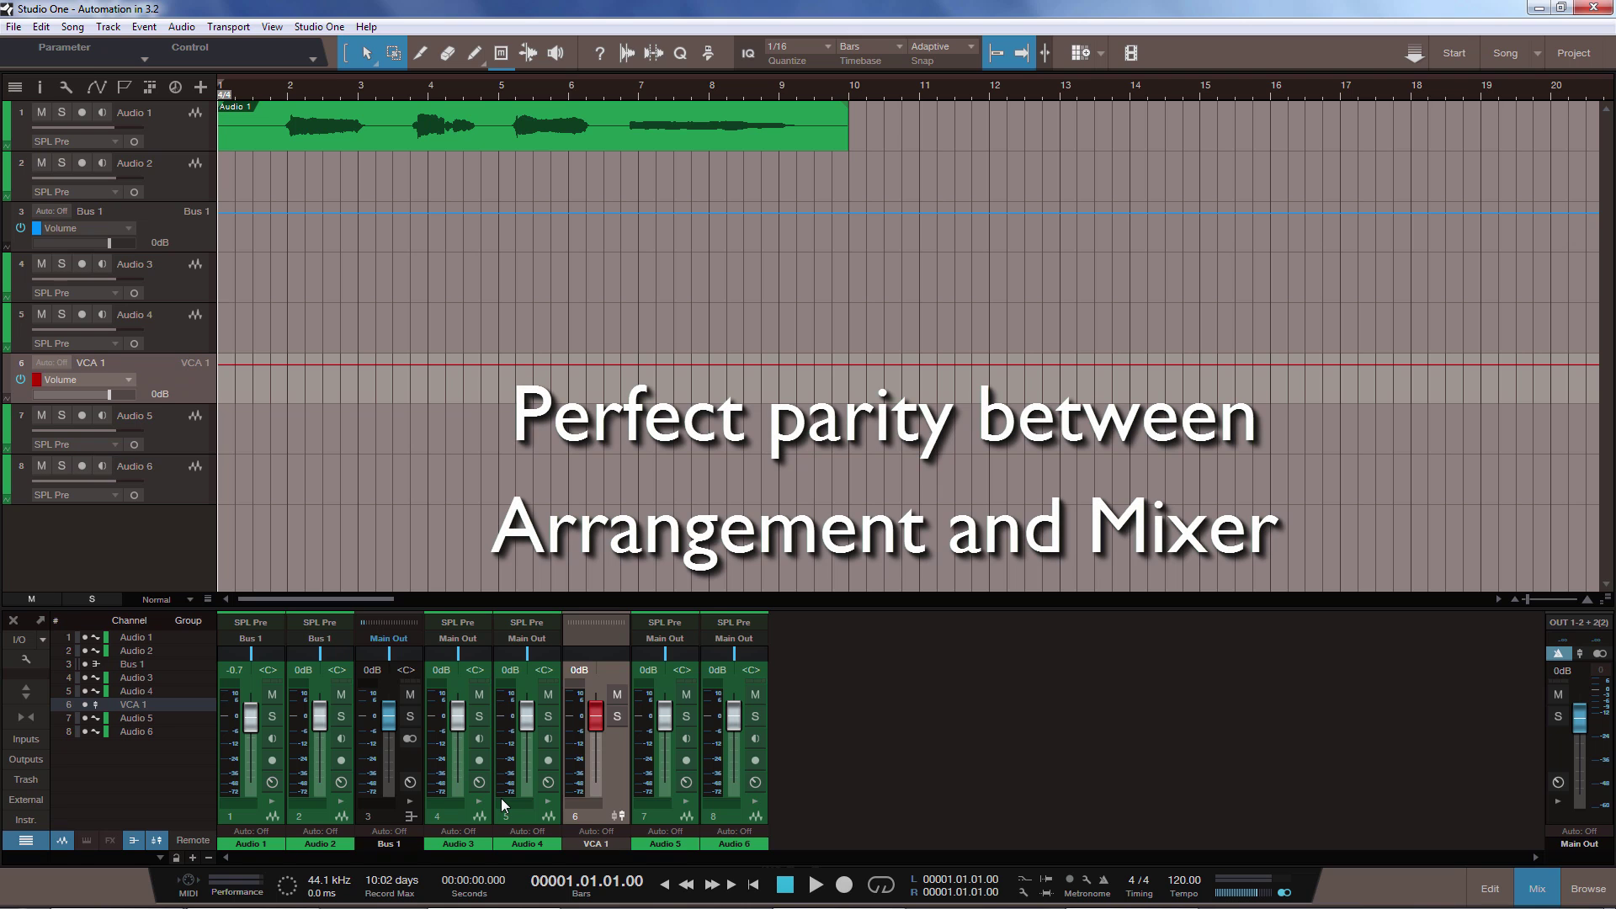
Step: Move Bus 1 right after Audio 1 and VCA 1 right after Audio 2
left_click(392, 819)
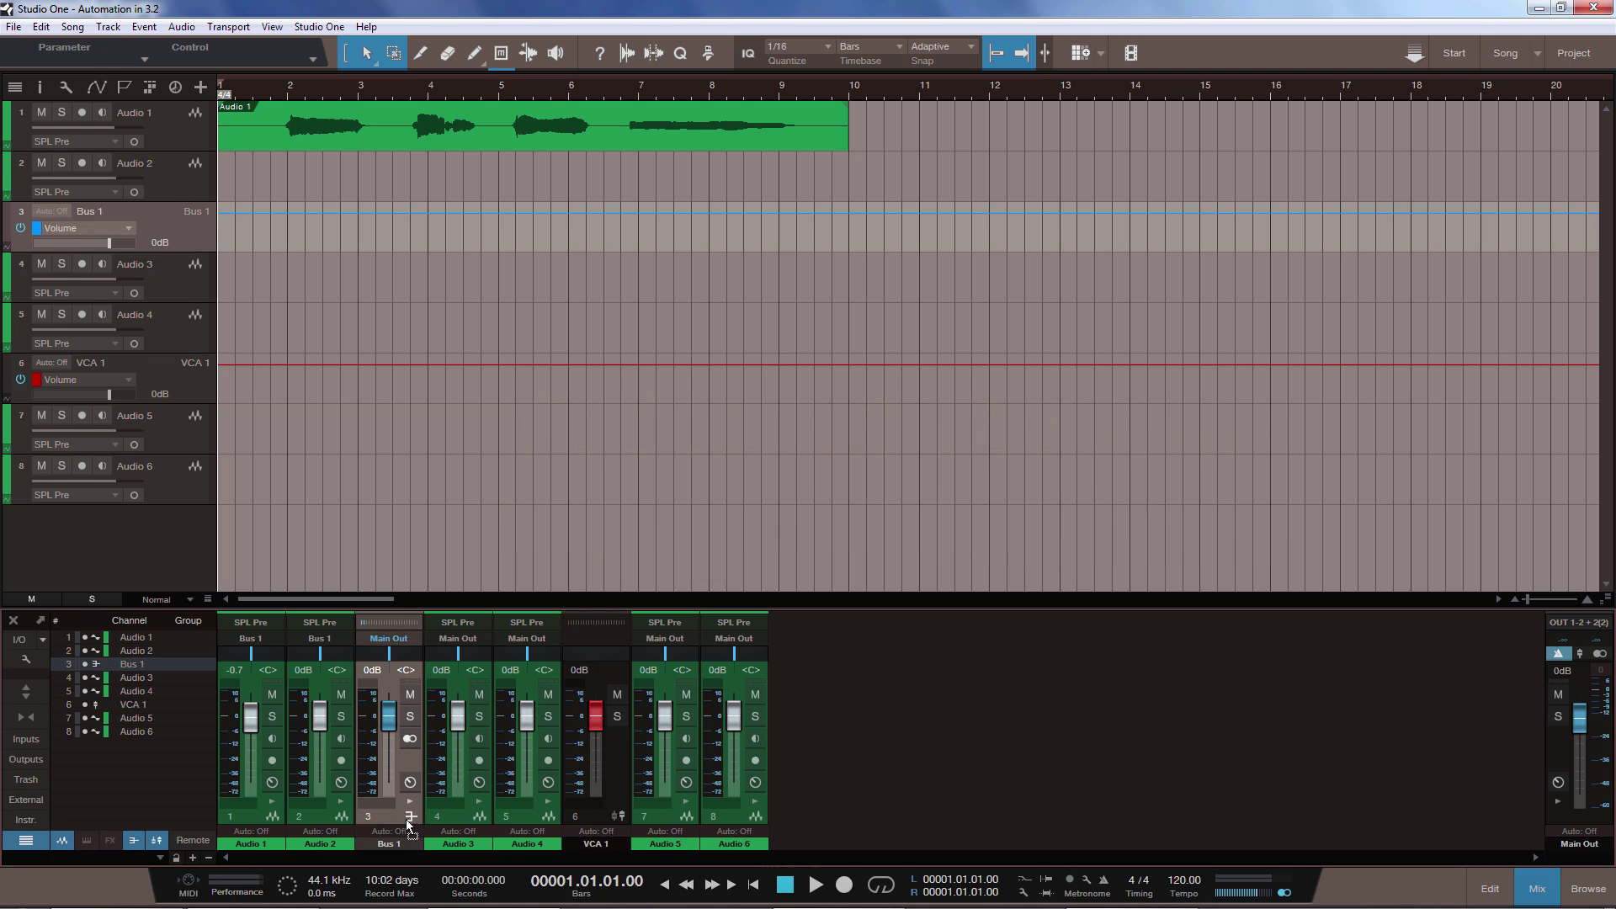
left_click_drag(407, 822, 256, 818)
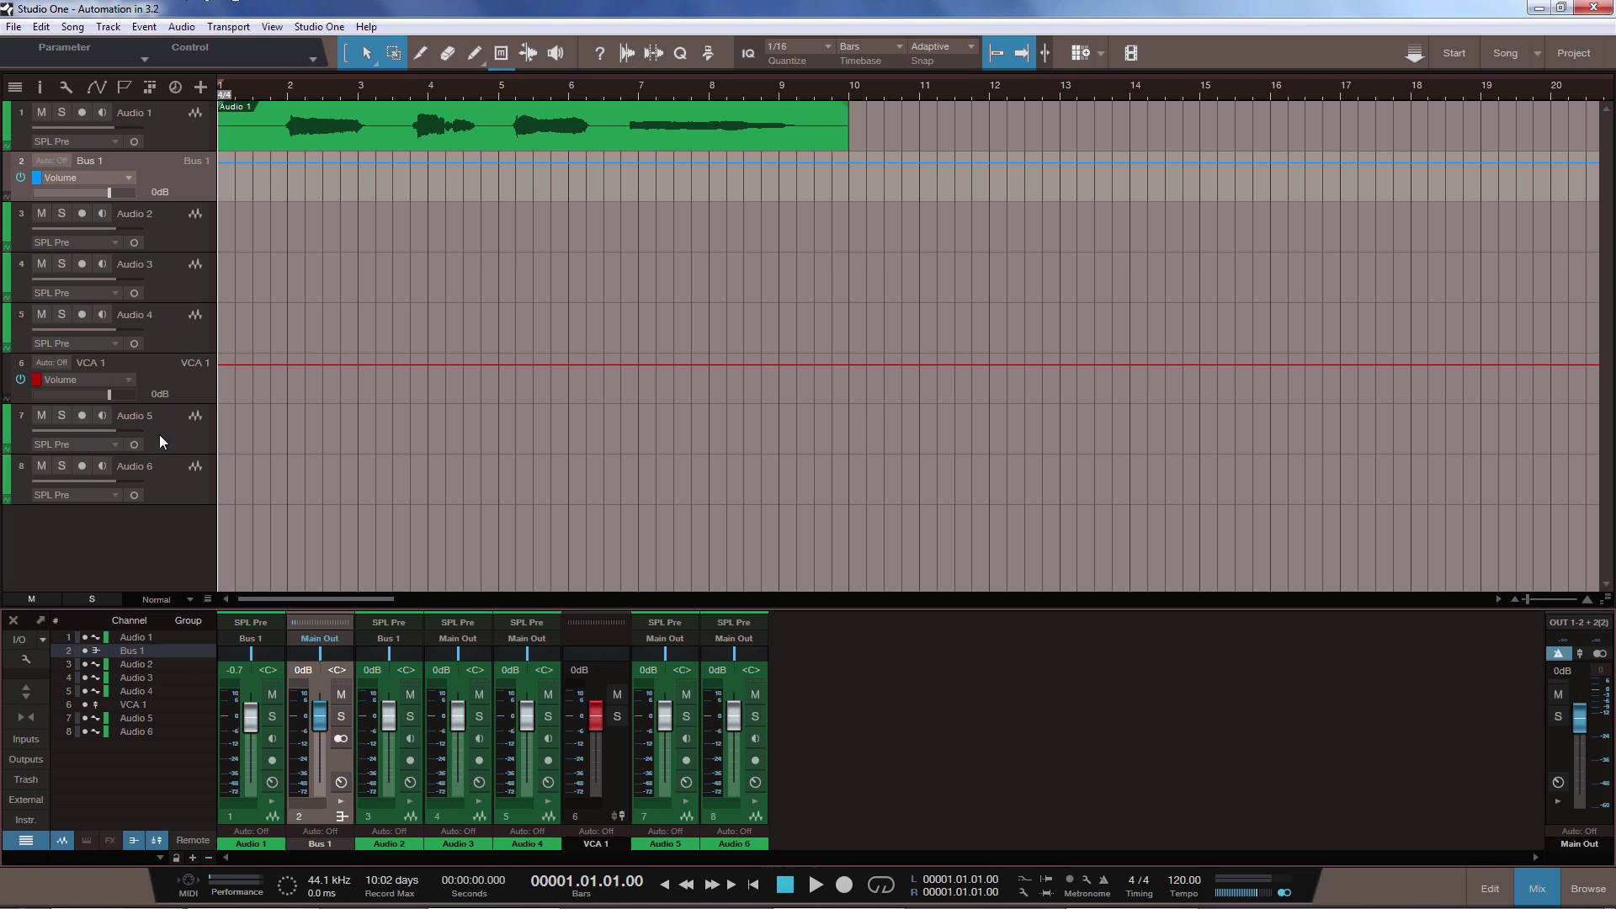
left_click(612, 766)
left_click_drag(429, 783, 398, 791)
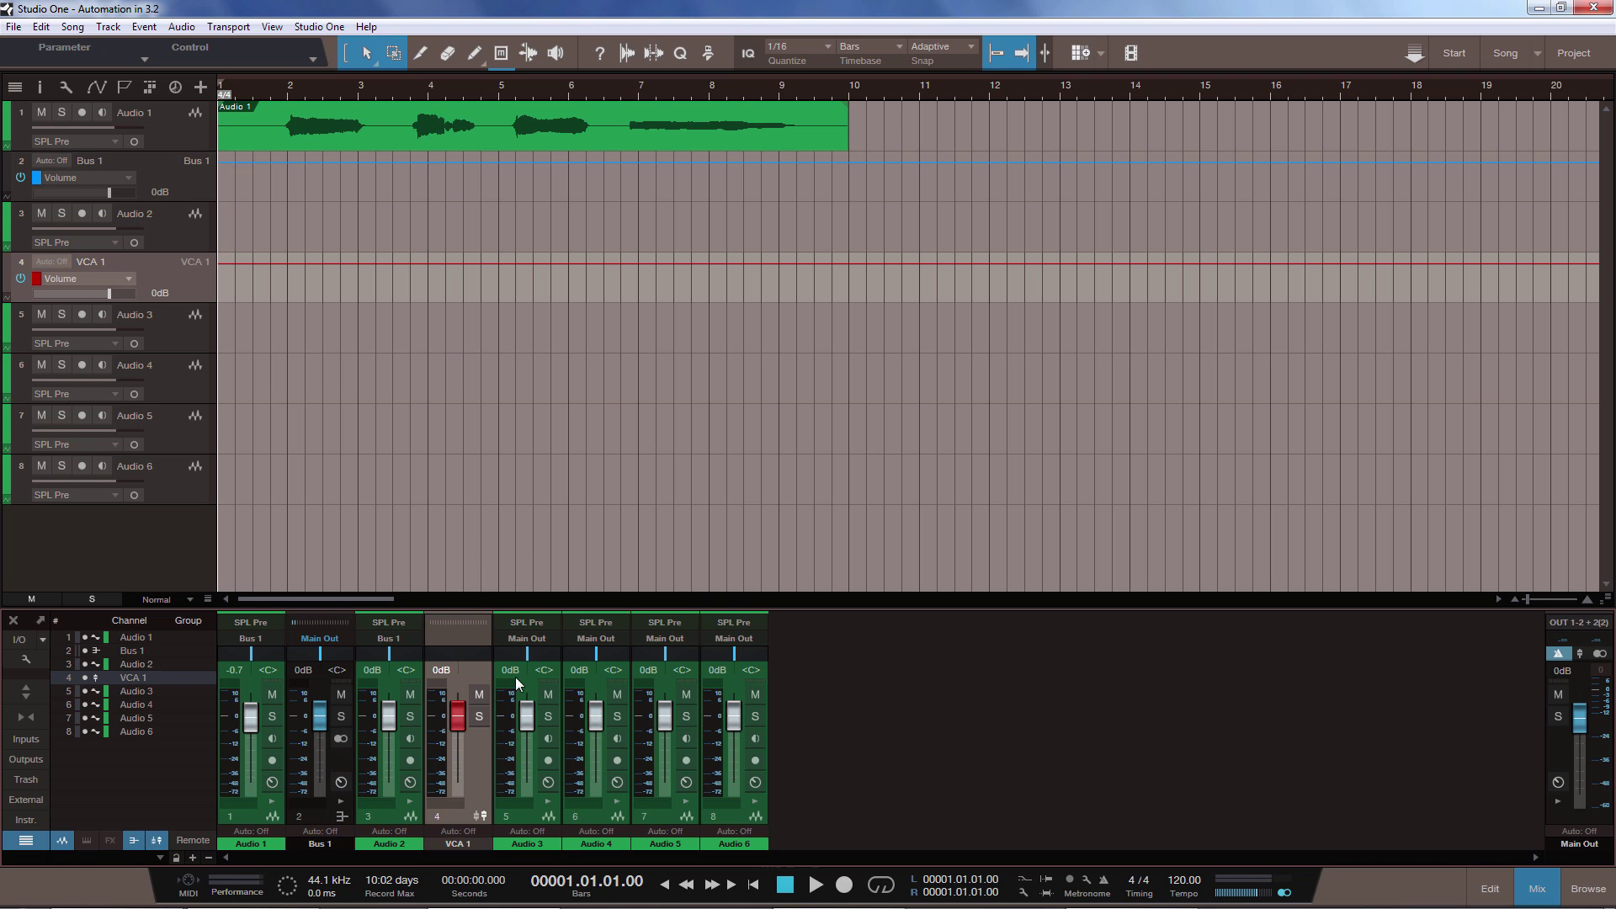
Step: Add an FX 1 channel and move it to the end, after Audio 6
right_click(848, 782)
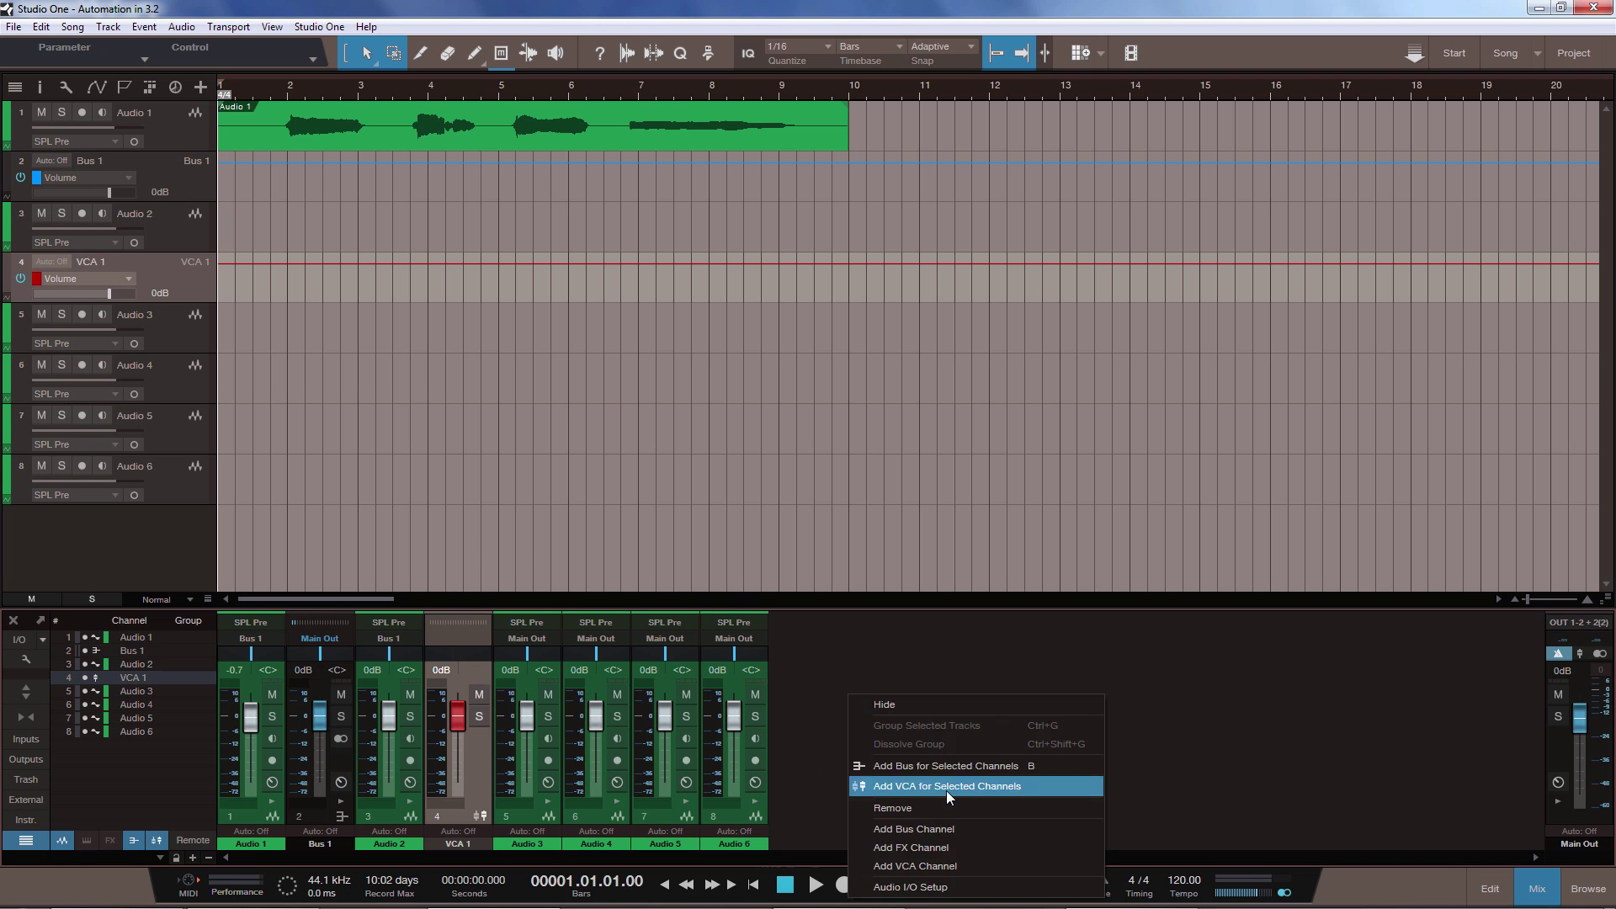
left_click(945, 847)
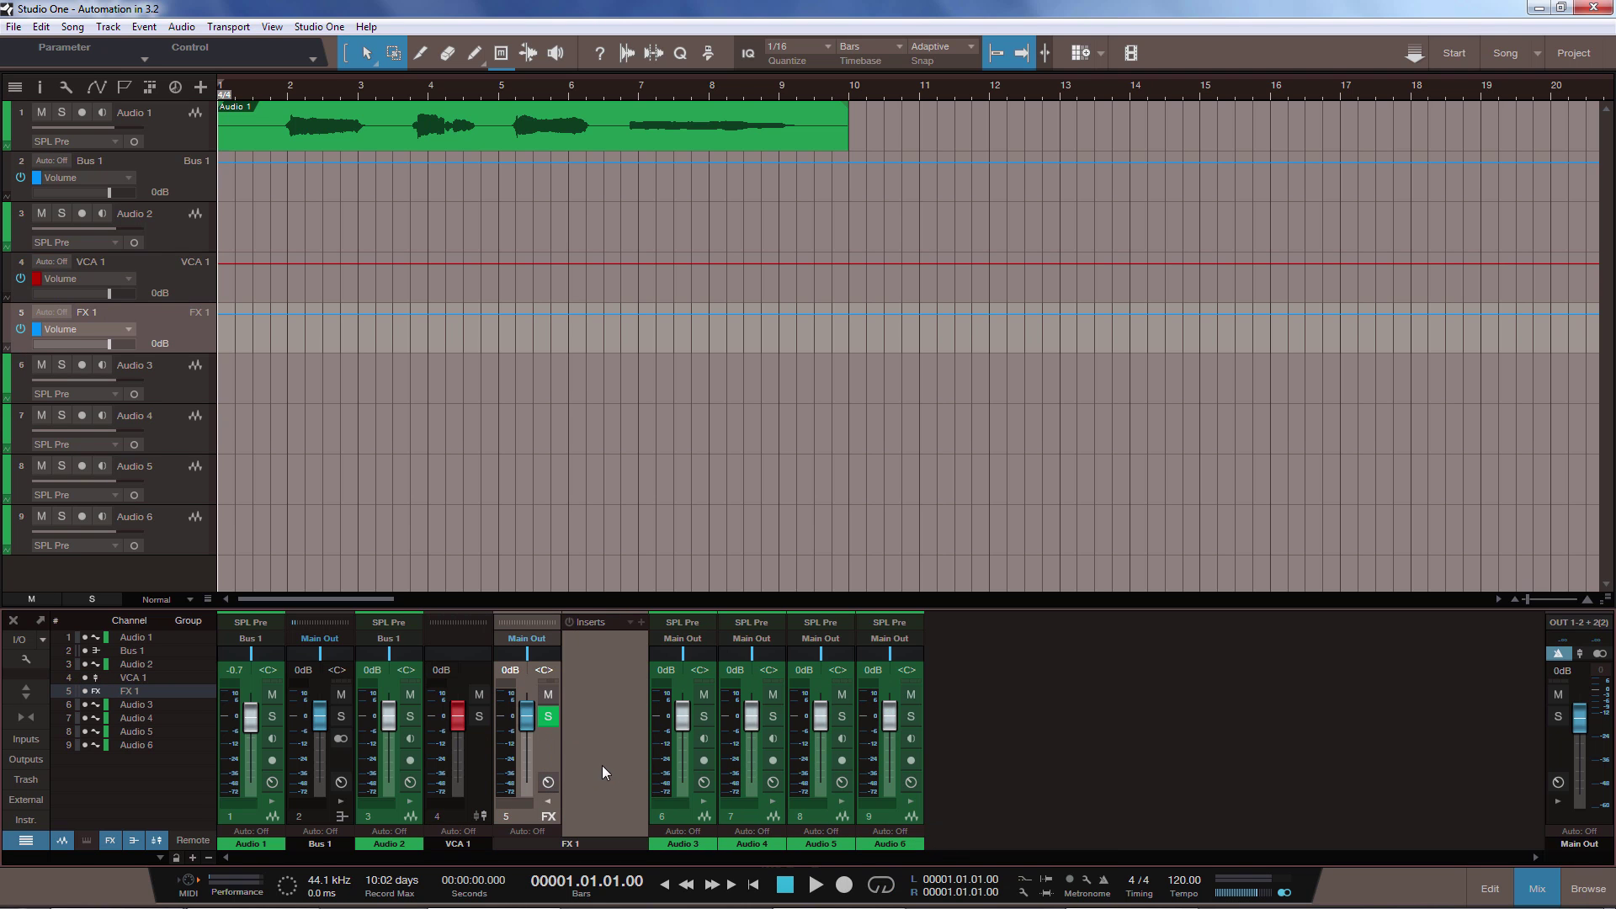
left_click_drag(547, 799, 861, 754)
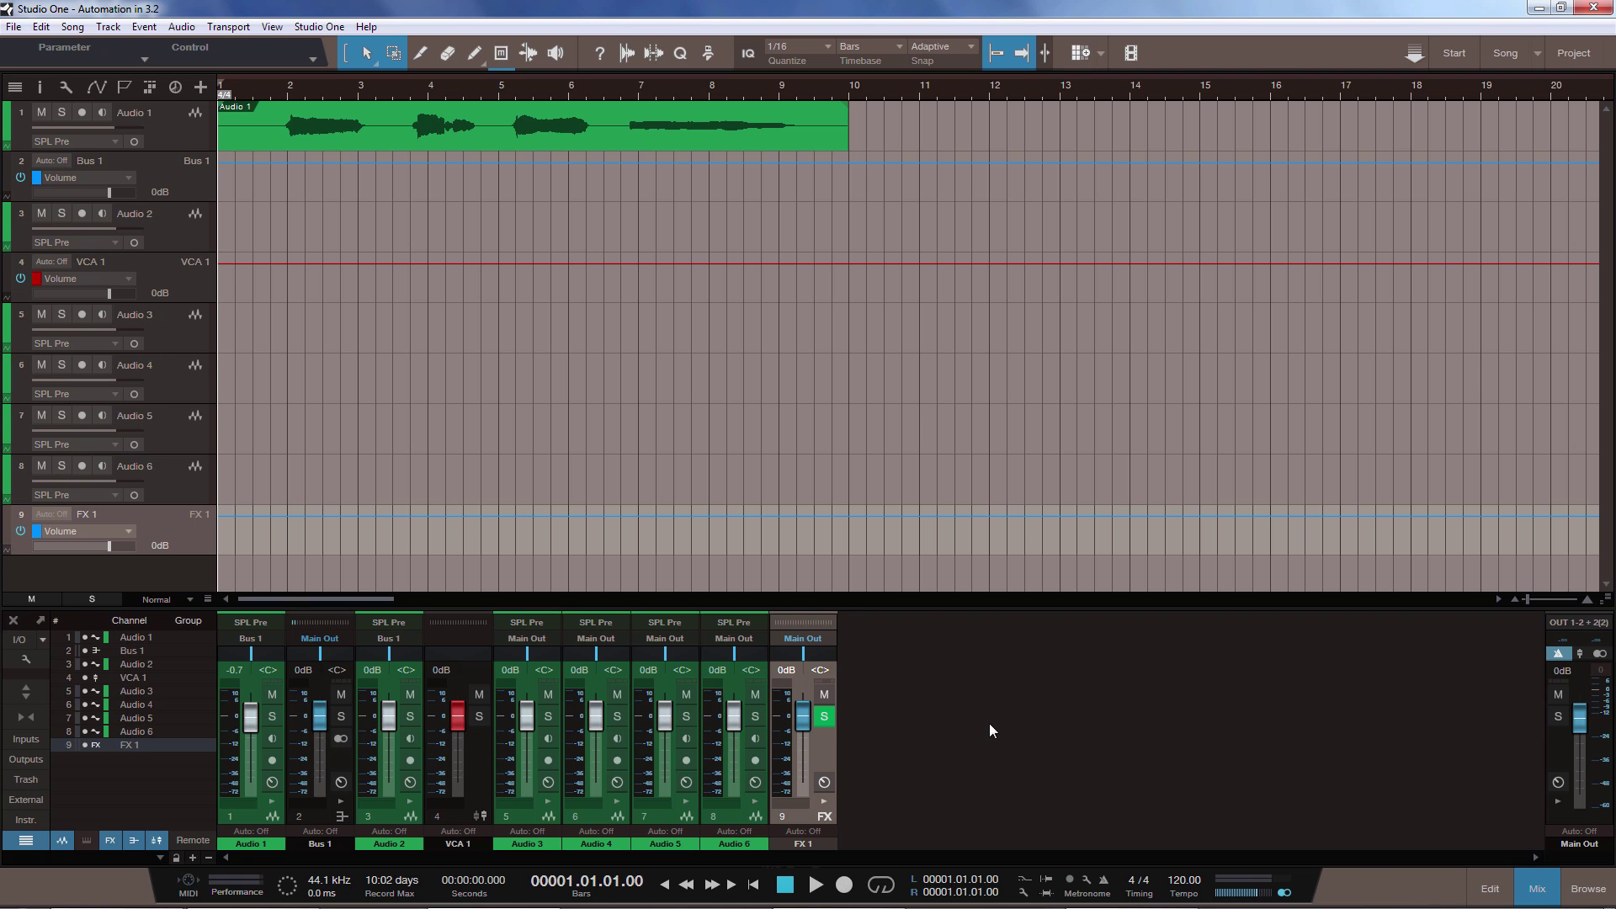
Step: Open the Options dialog on Advanced > Automation, showing Volume and Pan as default audio envelopes
key("ctrl+comma")
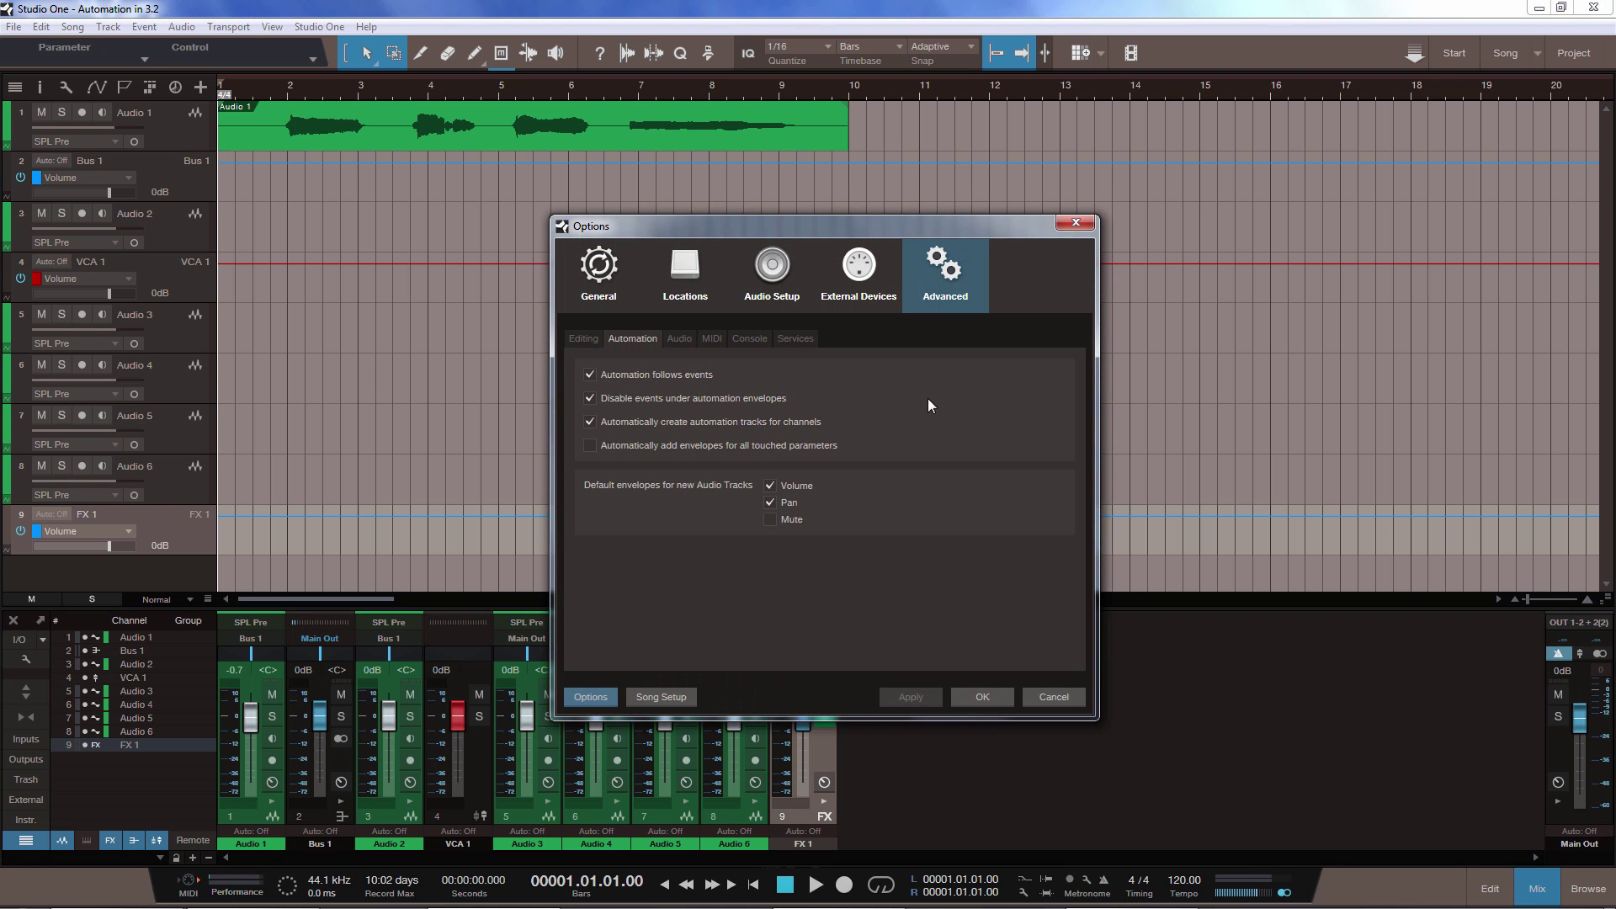